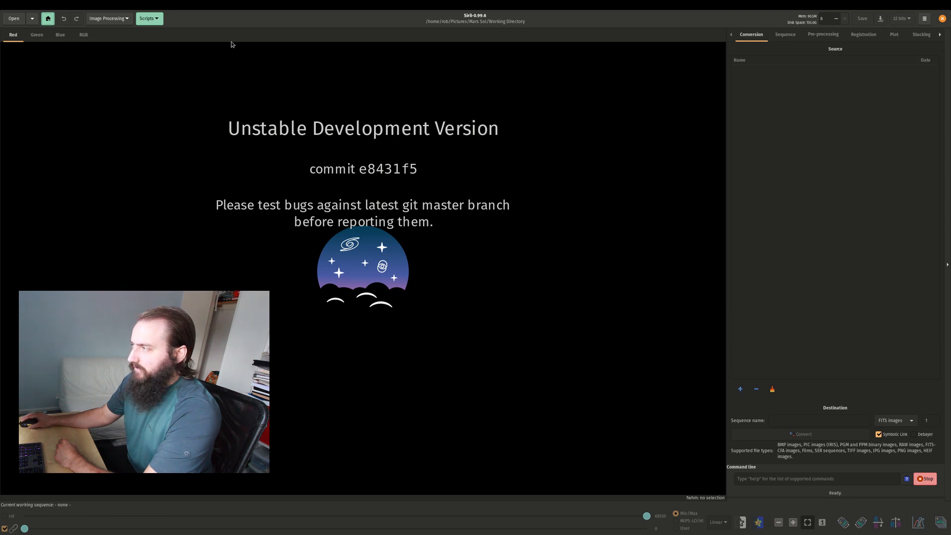
{"action": "left_click", "coordinate": [38, 36]}
{"action": "left_click", "coordinate": [55, 35]}
{"action": "left_click", "coordinate": [14, 36]}
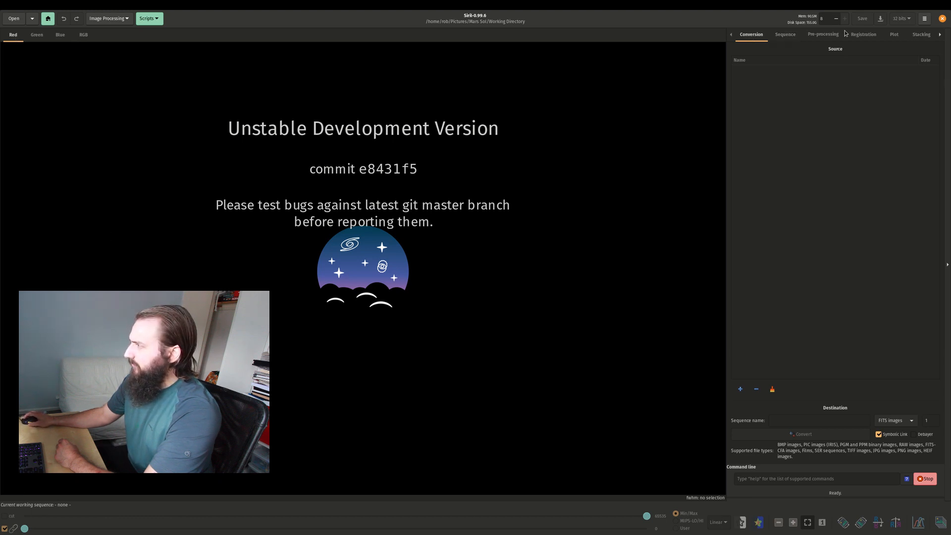
Widen the processing pane so that all of its sections, including the console, fit.
{"action": "left_click_drag", "start_coordinate": [727, 81], "coordinate": [692, 83]}
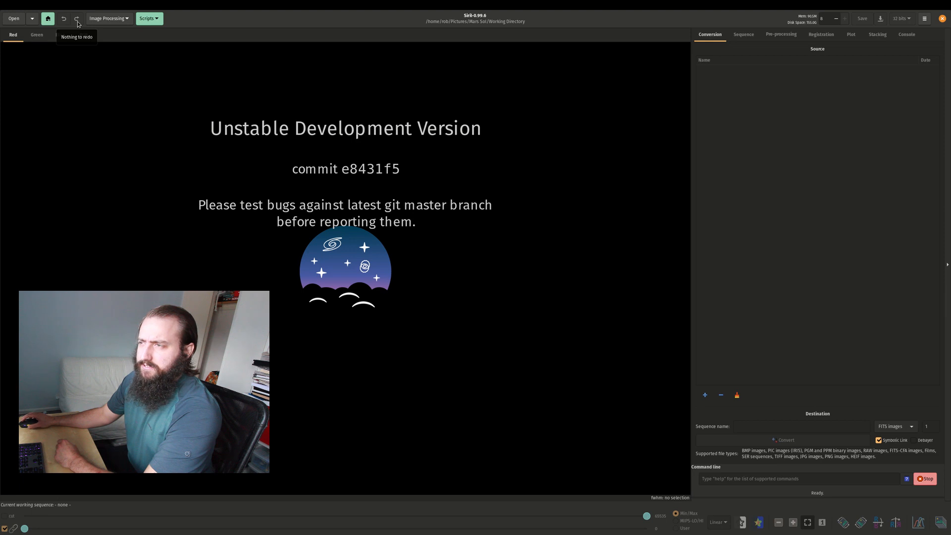
{"action": "left_click", "coordinate": [113, 20]}
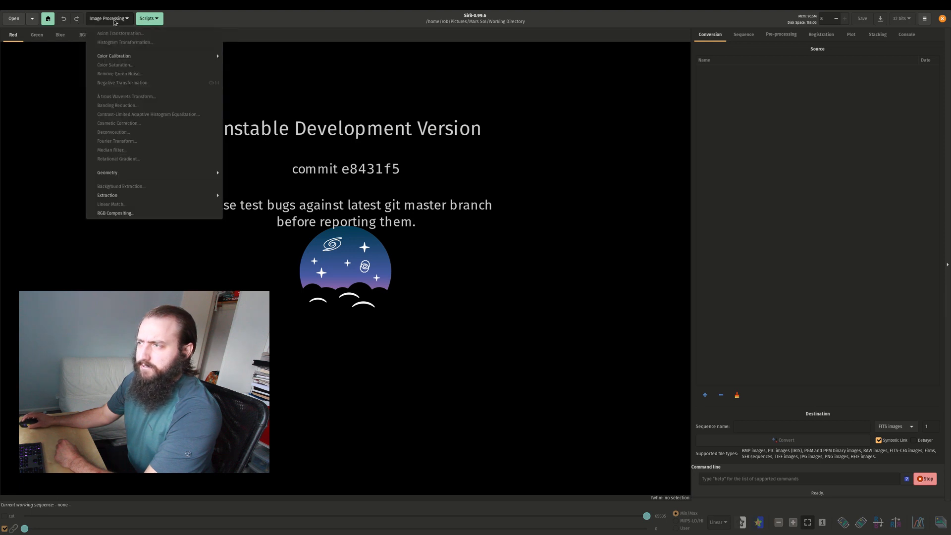
{"action": "left_click", "coordinate": [115, 21]}
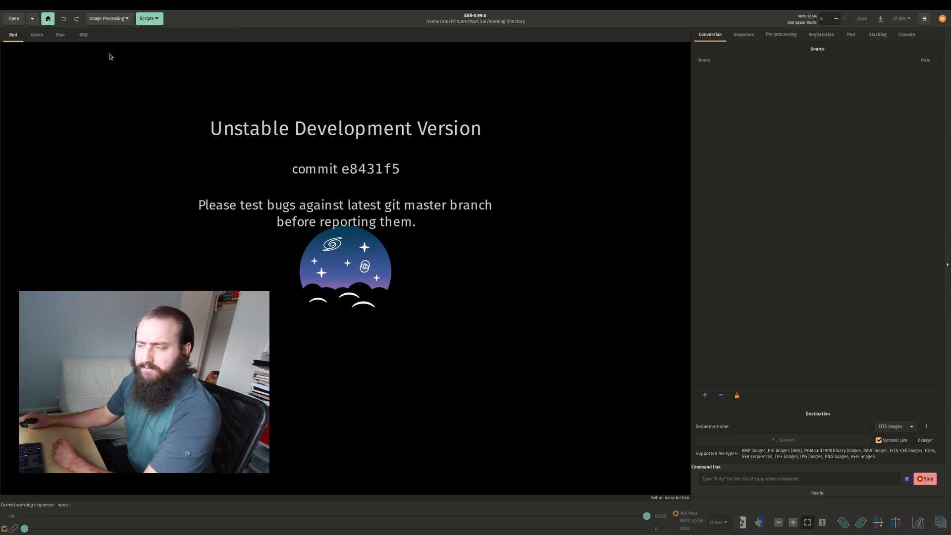
{"action": "left_click", "coordinate": [107, 17]}
{"action": "left_click", "coordinate": [108, 18]}
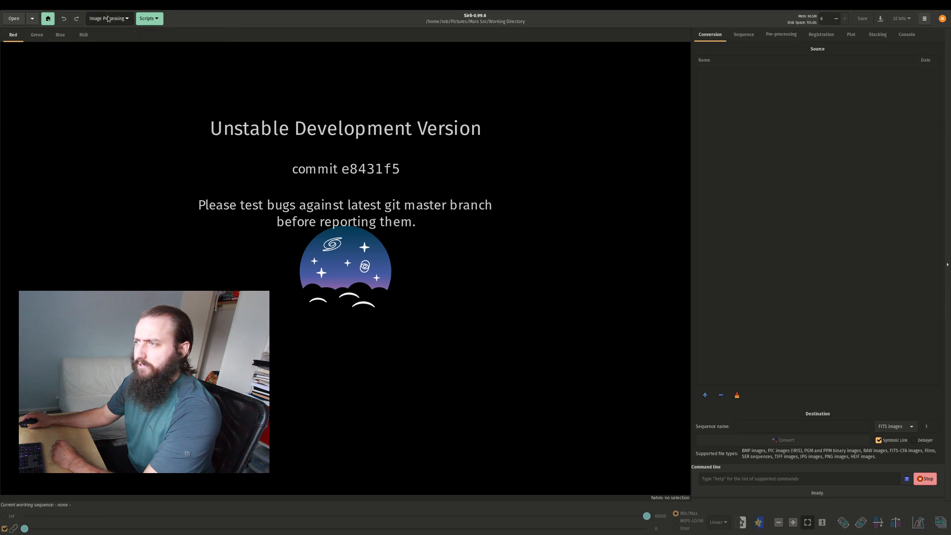
{"action": "left_click", "coordinate": [108, 17]}
{"action": "left_click", "coordinate": [109, 18]}
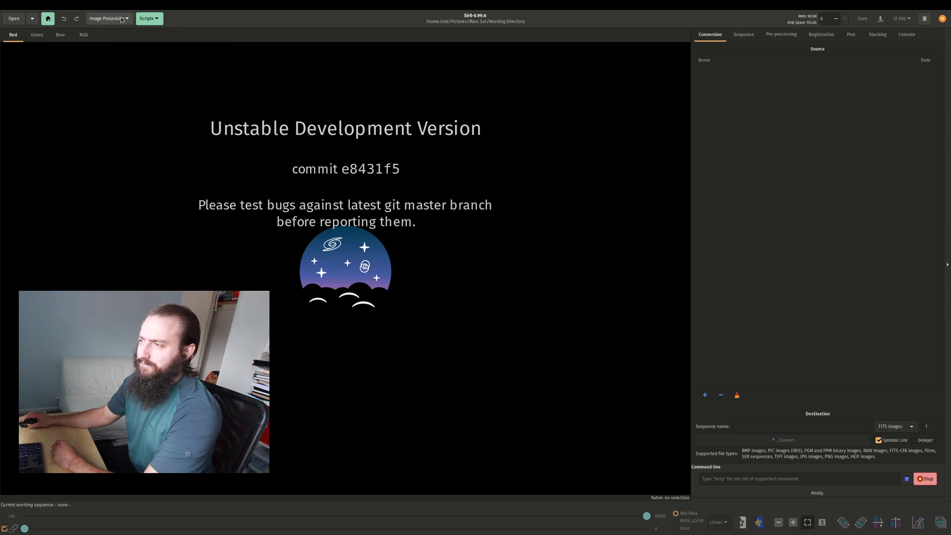
{"action": "left_click", "coordinate": [121, 19]}
{"action": "left_click", "coordinate": [122, 19]}
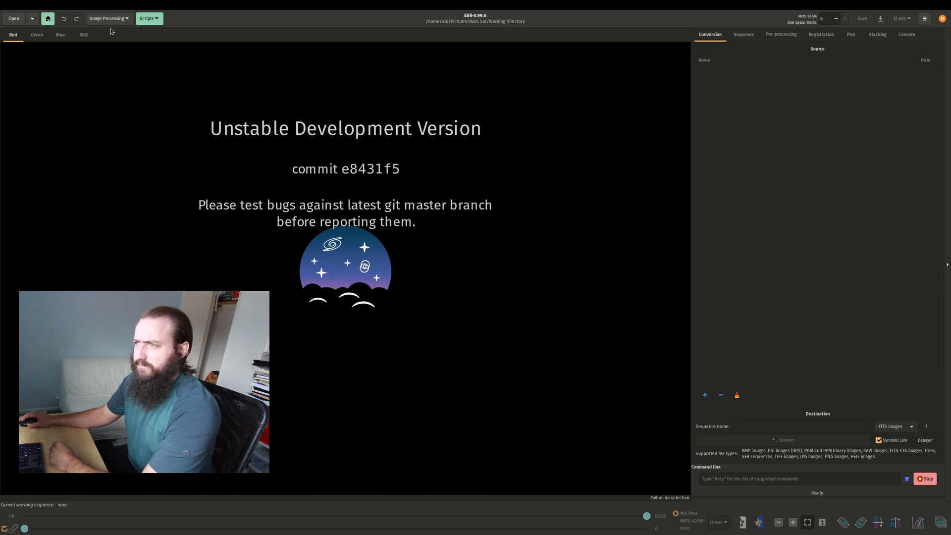
Set Mars Sol/Working Directory as the working directory and add its MOV video to the files to convert.
{"action": "left_click", "coordinate": [49, 19]}
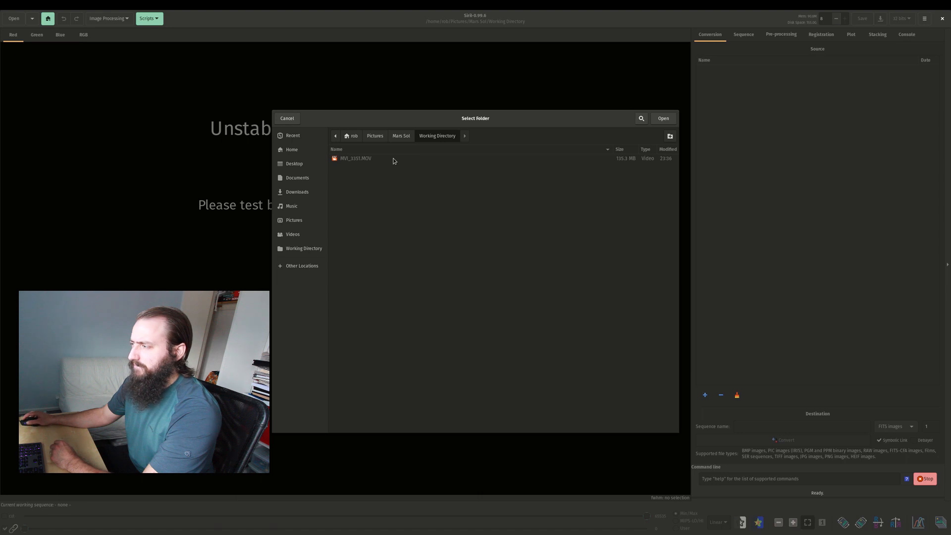
{"action": "left_click", "coordinate": [663, 118]}
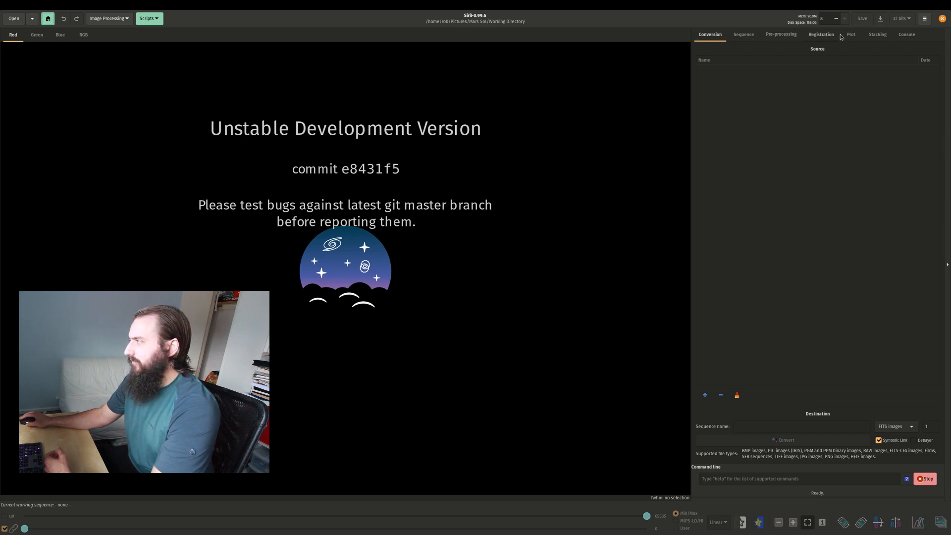
{"action": "left_click", "coordinate": [707, 396]}
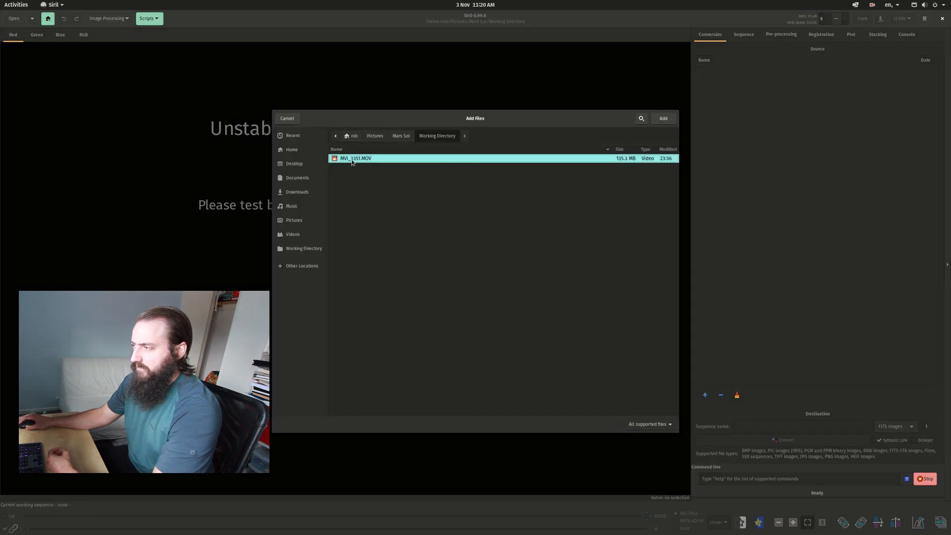
{"action": "double_click", "coordinate": [352, 158]}
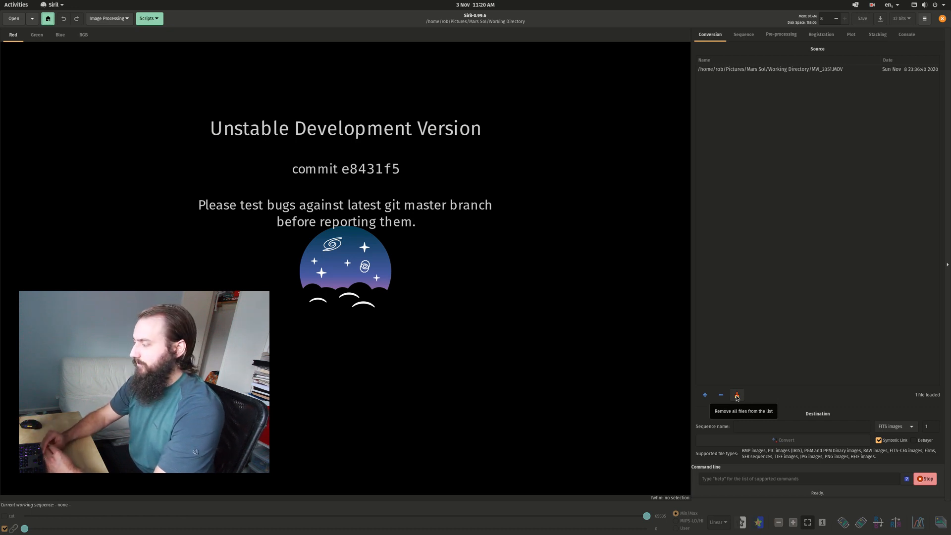
Name the sequence Mars_demo and convert the video to FITS images.
{"action": "left_click", "coordinate": [788, 428]}
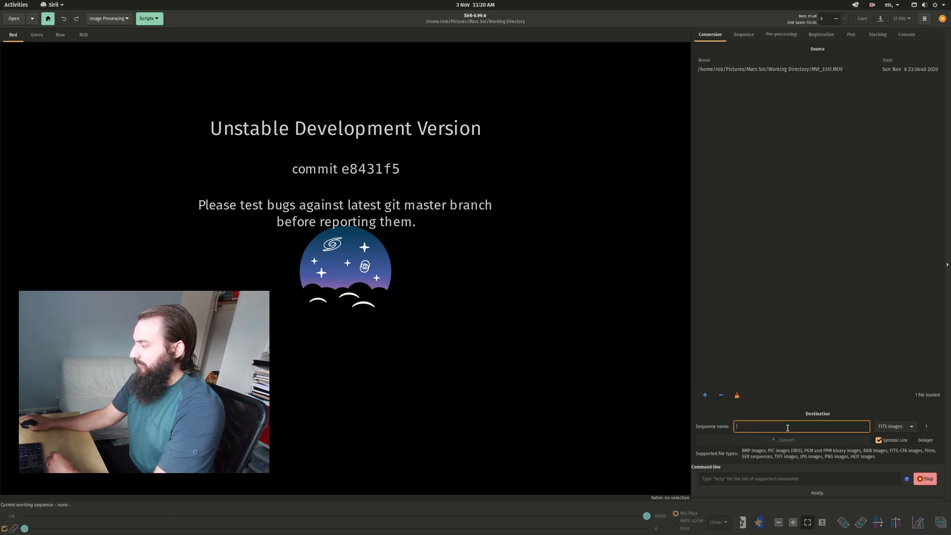
{"action": "type", "text": "M"}
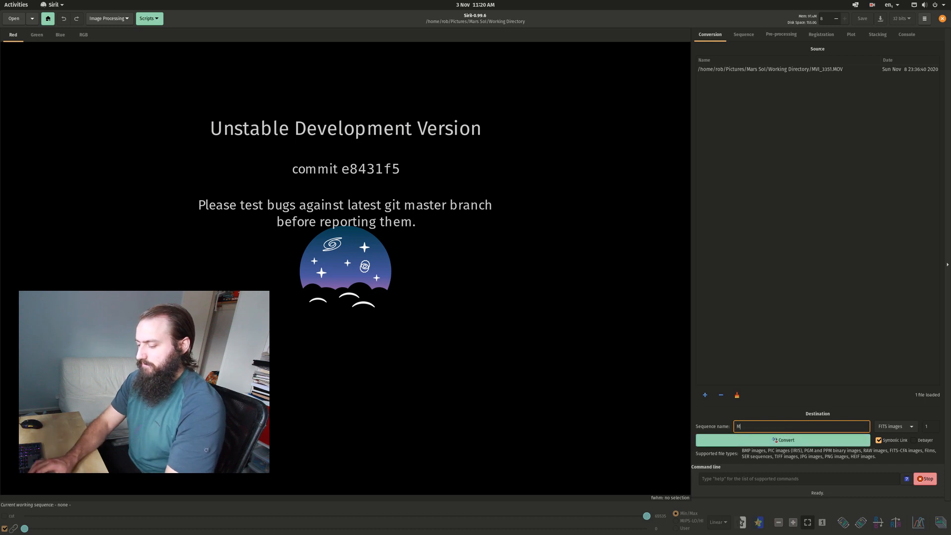
{"action": "type", "text": "ars_demo"}
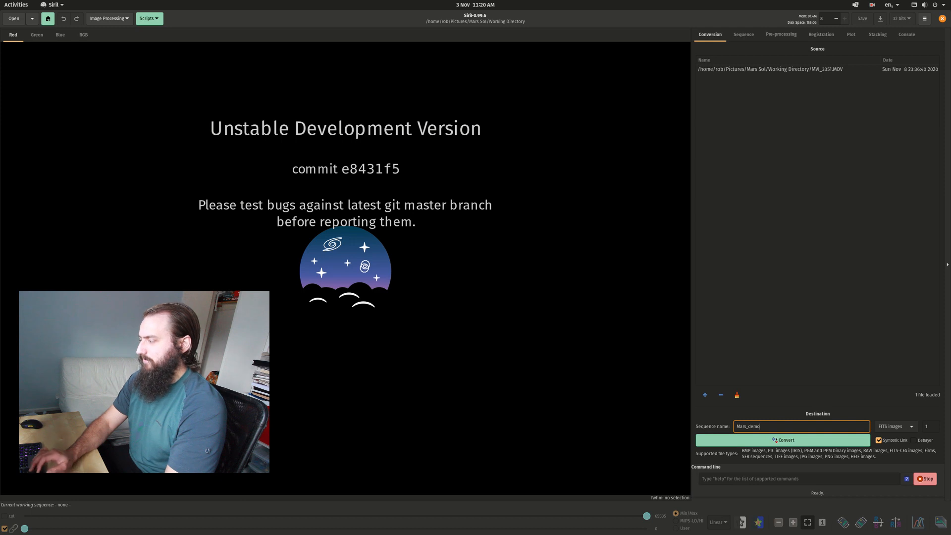
{"action": "left_click", "coordinate": [770, 441]}
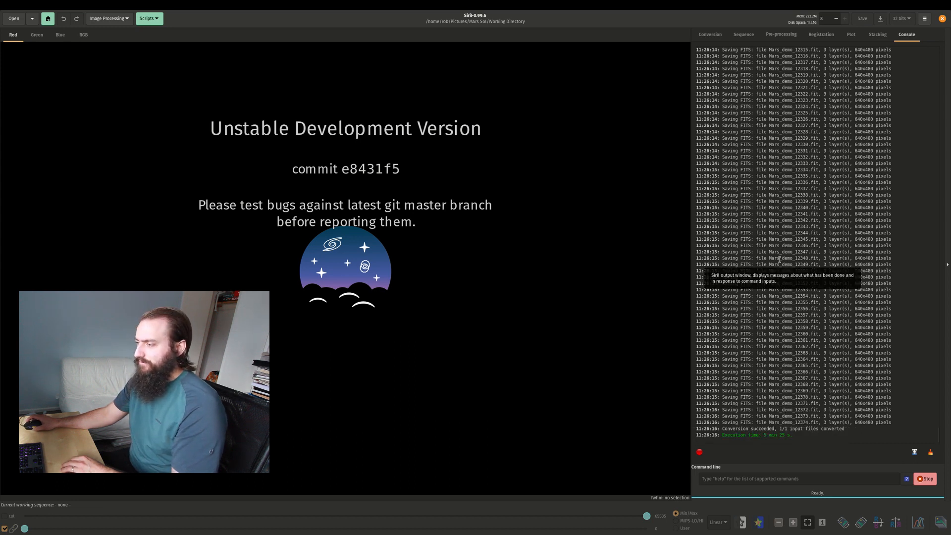
Look through the converted Mars_demo FITS files in the file manager, then return to Siril.
{"action": "key", "text": "alt+Tab"}
{"action": "scroll", "coordinate": [486, 288], "scroll_direction": "down", "scroll_amount": 8}
{"action": "scroll", "coordinate": [486, 289], "scroll_direction": "down", "scroll_amount": 3}
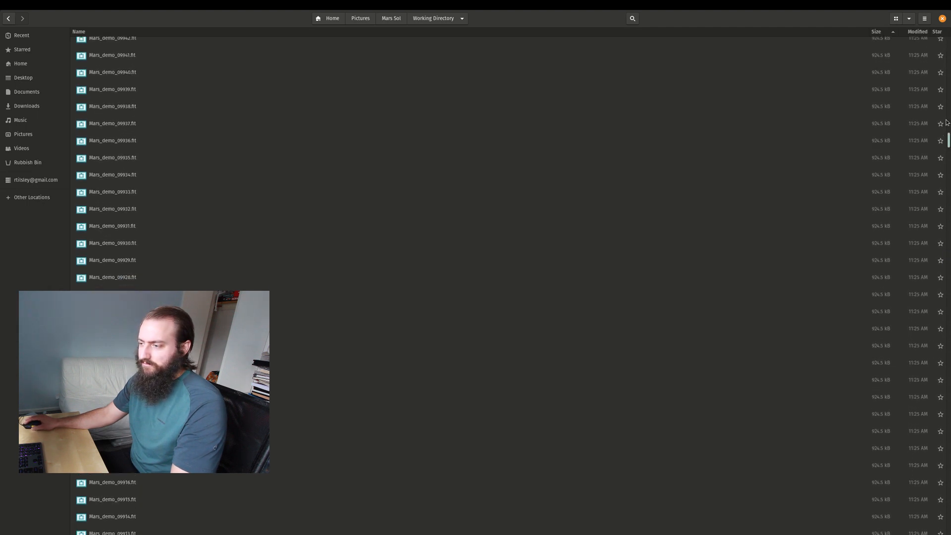
{"action": "key", "text": "alt+Tab"}
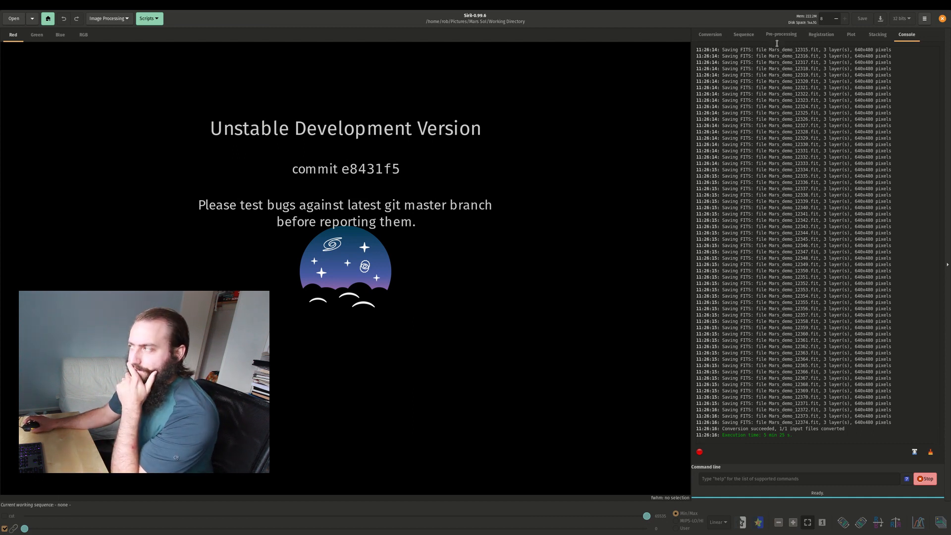
Search the working directory for sequences and load Mars_demo_.seq.
{"action": "left_click", "coordinate": [710, 34]}
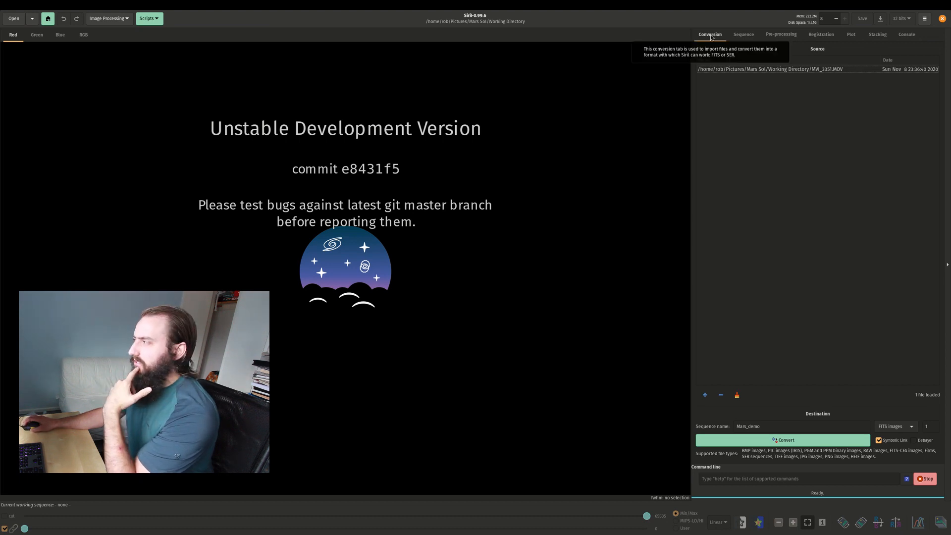
{"action": "left_click", "coordinate": [747, 35]}
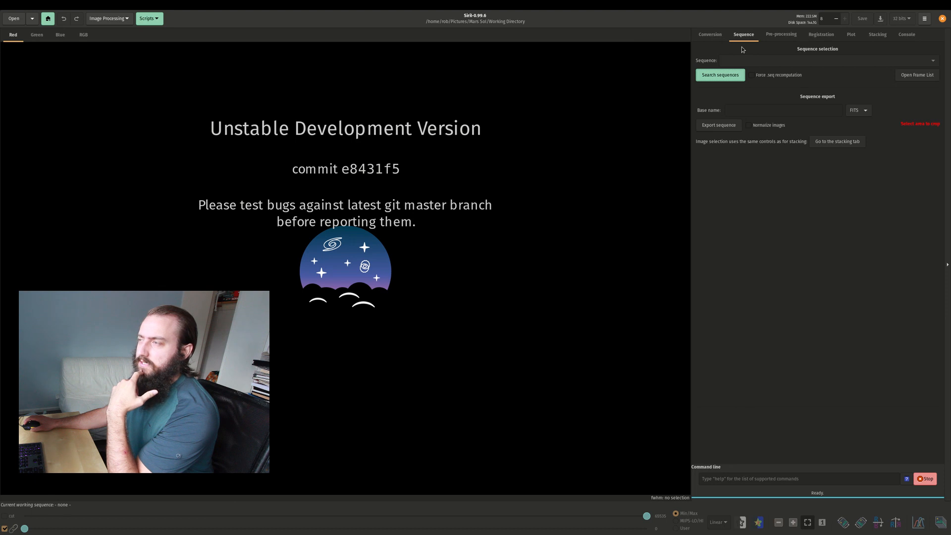
{"action": "left_click", "coordinate": [715, 78]}
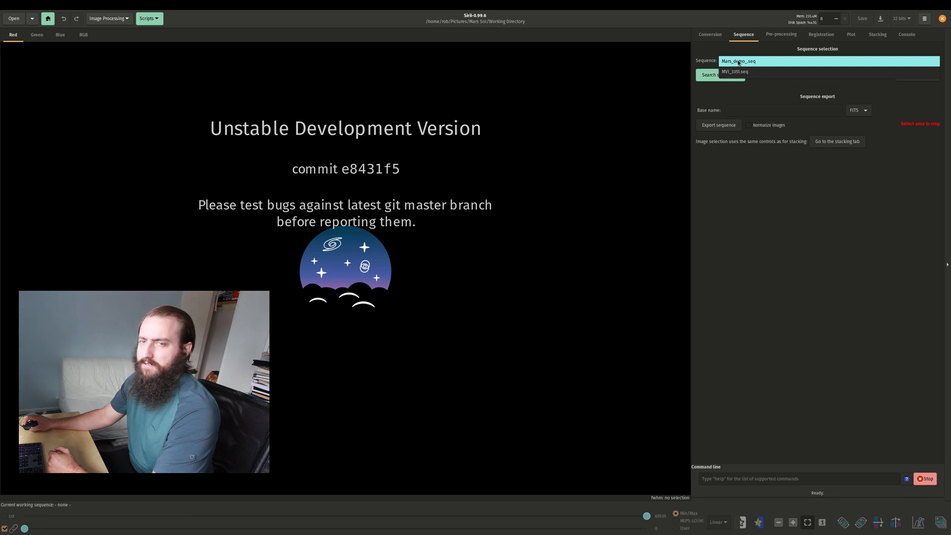
{"action": "left_click", "coordinate": [742, 65]}
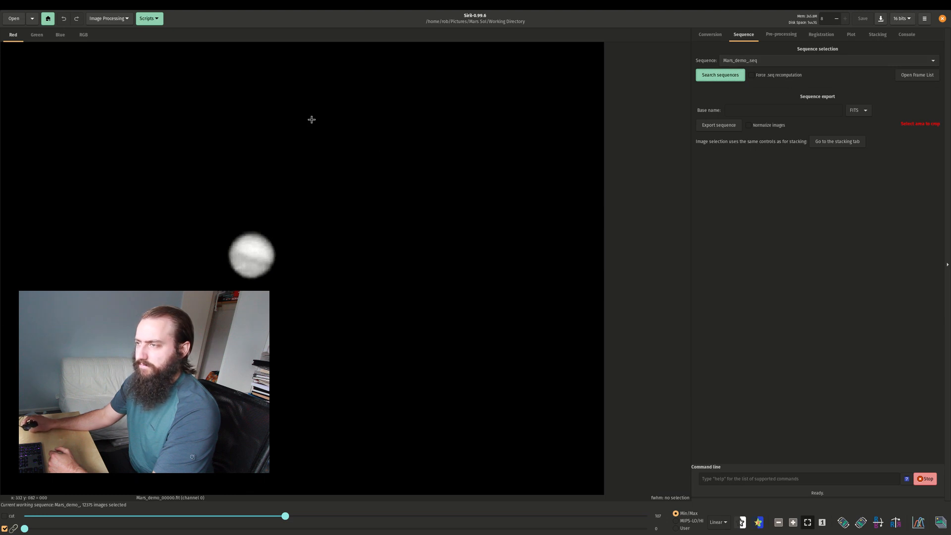
Compare the Mars frame in the RGB, blue, green and red channel views, ending on red.
{"action": "left_click", "coordinate": [81, 35]}
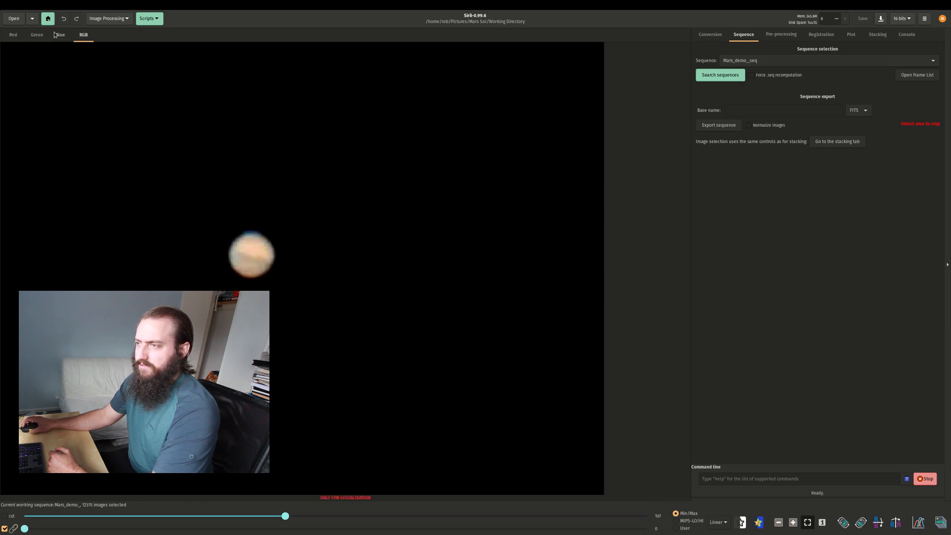
{"action": "left_click", "coordinate": [58, 36]}
{"action": "left_click", "coordinate": [31, 36]}
{"action": "left_click", "coordinate": [14, 35]}
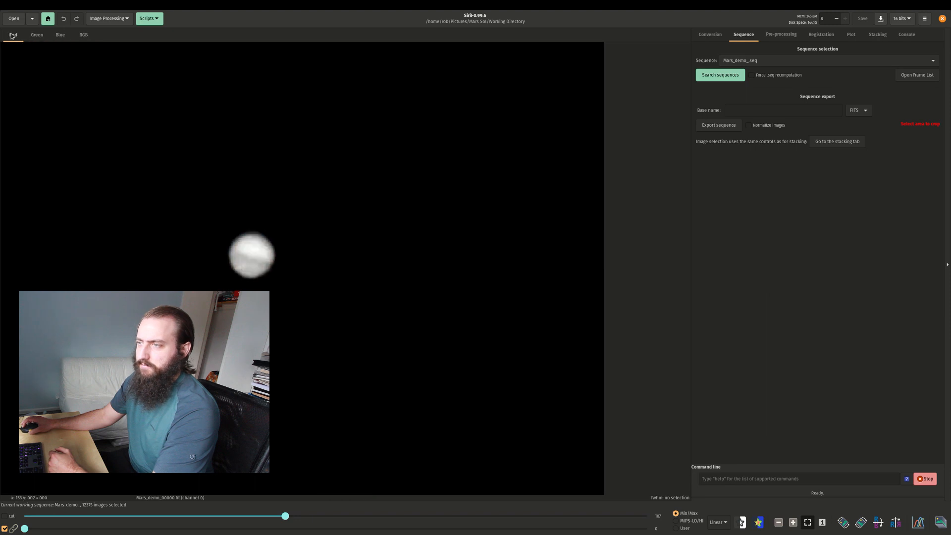
{"action": "left_click", "coordinate": [82, 35]}
{"action": "left_click", "coordinate": [61, 36]}
{"action": "left_click", "coordinate": [19, 35]}
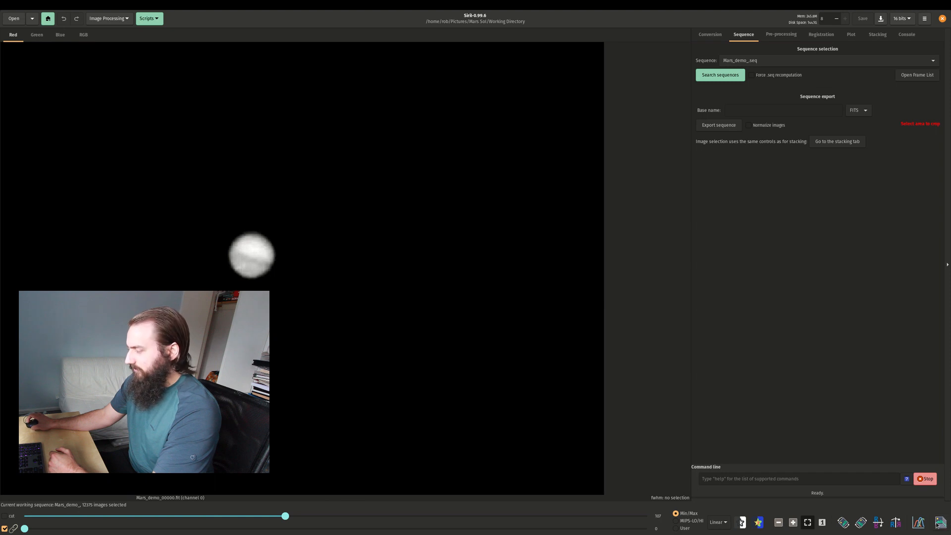
View the frame at its normal size and refit it, then preview the false-colour and negative displays.
{"action": "left_click", "coordinate": [823, 523]}
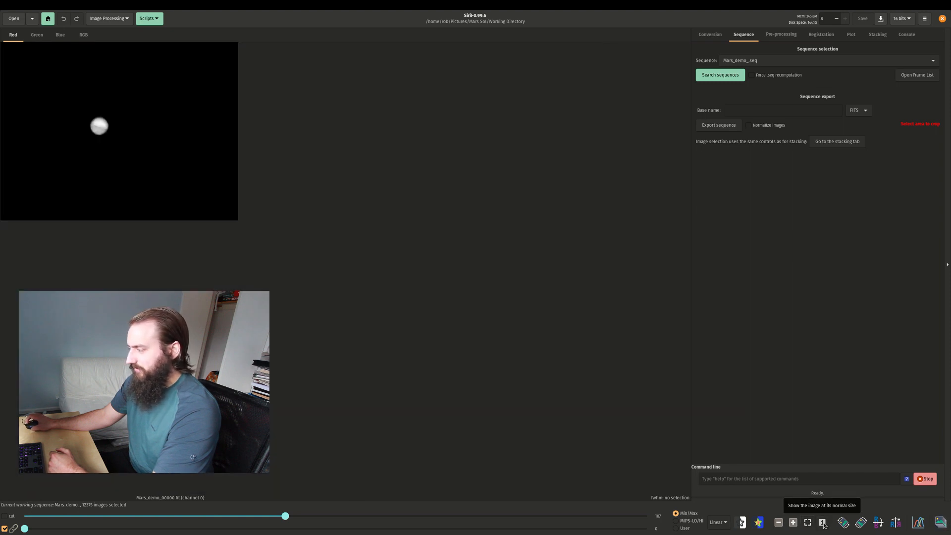
{"action": "left_click", "coordinate": [809, 523]}
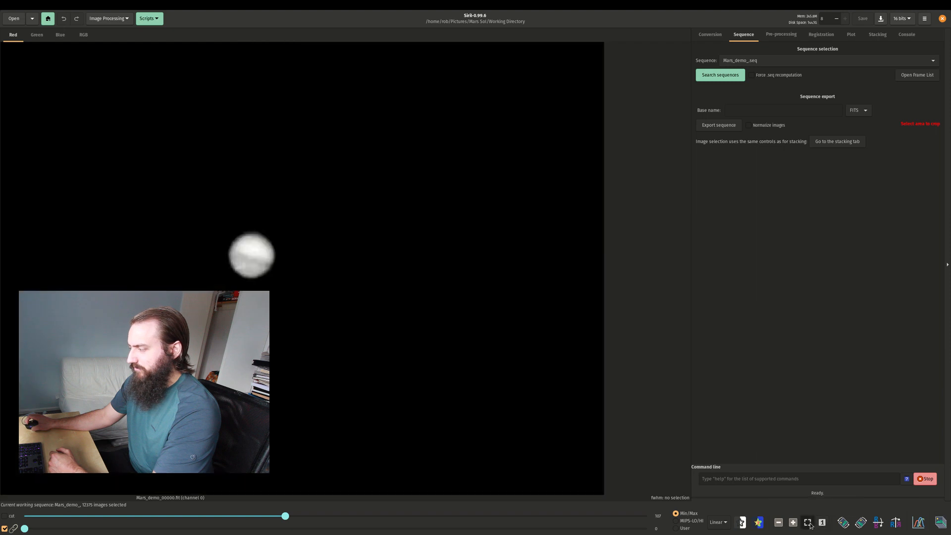
{"action": "left_click", "coordinate": [758, 523]}
{"action": "left_click", "coordinate": [759, 523]}
{"action": "left_click", "coordinate": [744, 524]}
{"action": "left_click", "coordinate": [743, 524]}
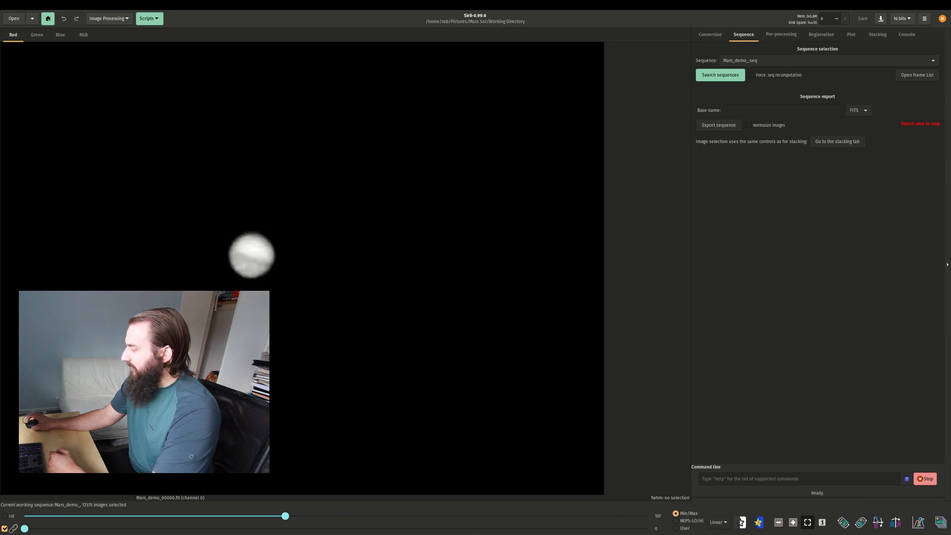
Preview several frames past number 8000 in the sequence's frame list, ending on Mars_demo_08112.fit, and close the list.
{"action": "left_click", "coordinate": [940, 522]}
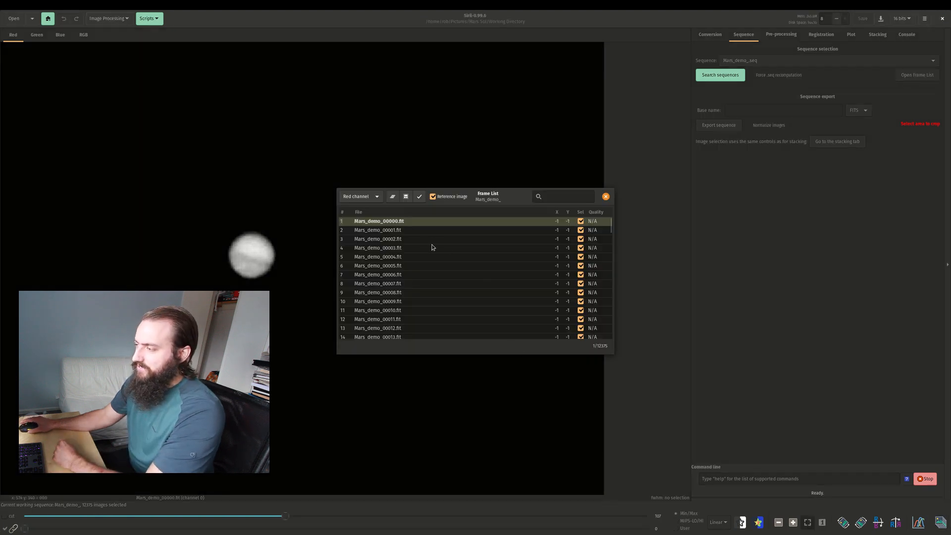
{"action": "scroll", "coordinate": [433, 246], "scroll_direction": "down", "scroll_amount": 8}
{"action": "left_click_drag", "start_coordinate": [612, 223], "coordinate": [612, 288]}
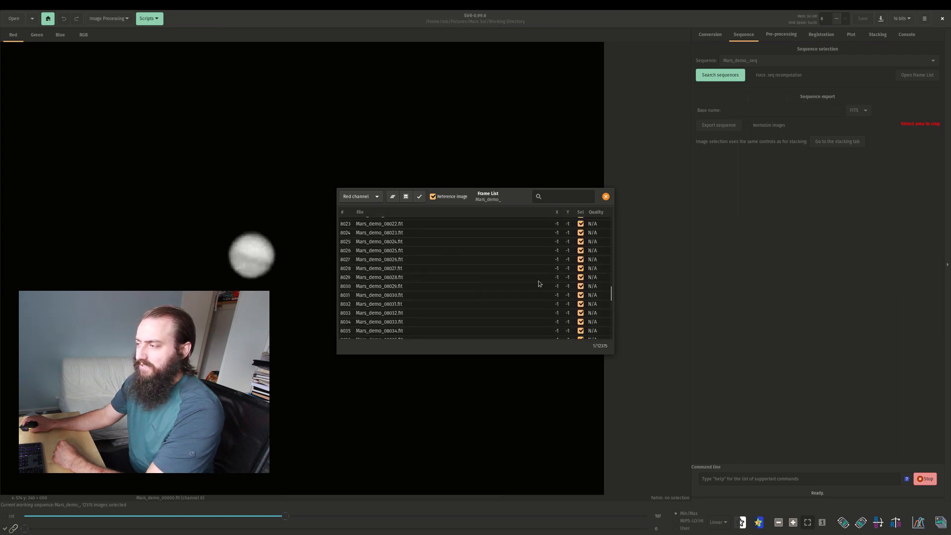
{"action": "left_click", "coordinate": [416, 268]}
{"action": "scroll", "coordinate": [416, 271], "scroll_direction": "down", "scroll_amount": 6}
{"action": "left_click", "coordinate": [416, 271]}
{"action": "scroll", "coordinate": [415, 270], "scroll_direction": "down", "scroll_amount": 6}
{"action": "left_click", "coordinate": [415, 271]}
{"action": "scroll", "coordinate": [416, 271], "scroll_direction": "down", "scroll_amount": 7}
{"action": "left_click", "coordinate": [416, 269]}
{"action": "scroll", "coordinate": [416, 268], "scroll_direction": "down", "scroll_amount": 13}
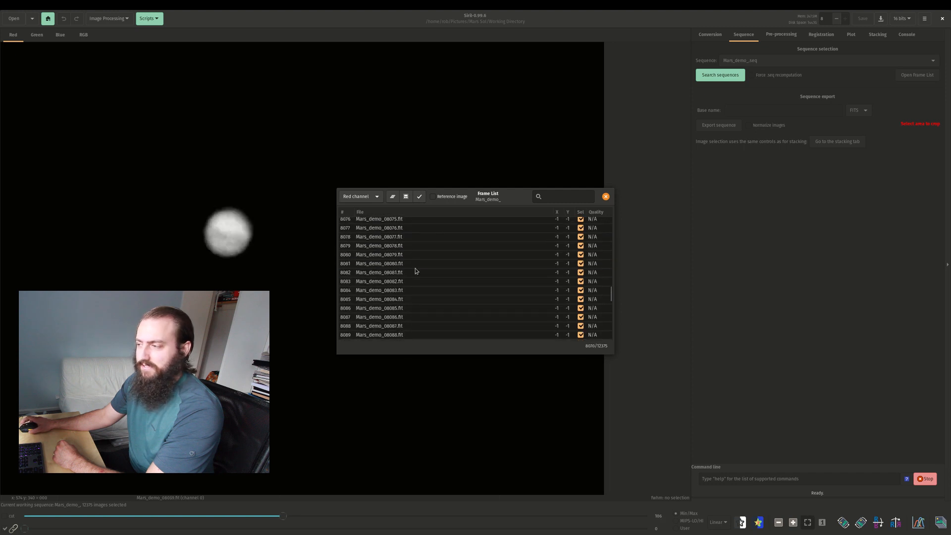
{"action": "left_click", "coordinate": [415, 268]}
{"action": "scroll", "coordinate": [416, 271], "scroll_direction": "down", "scroll_amount": 6}
{"action": "left_click", "coordinate": [416, 271]}
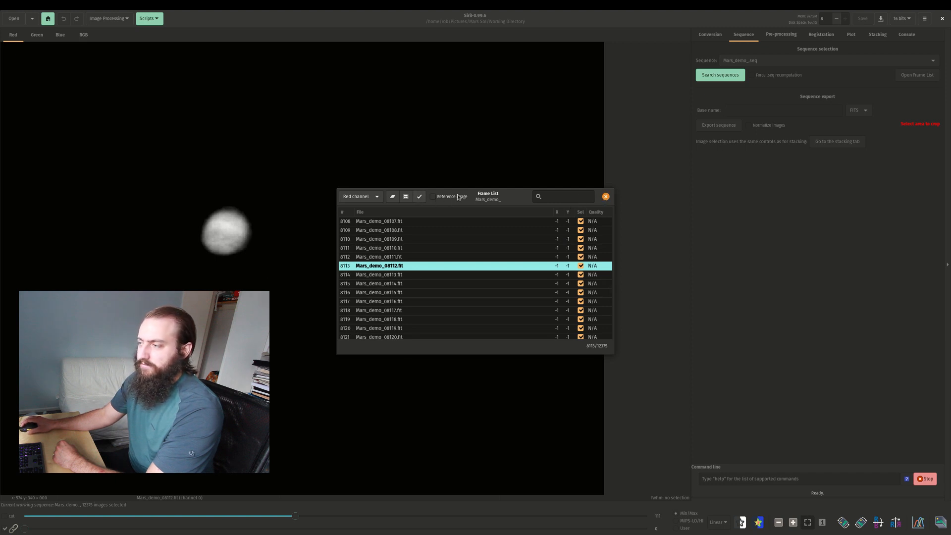
{"action": "left_click", "coordinate": [606, 197]}
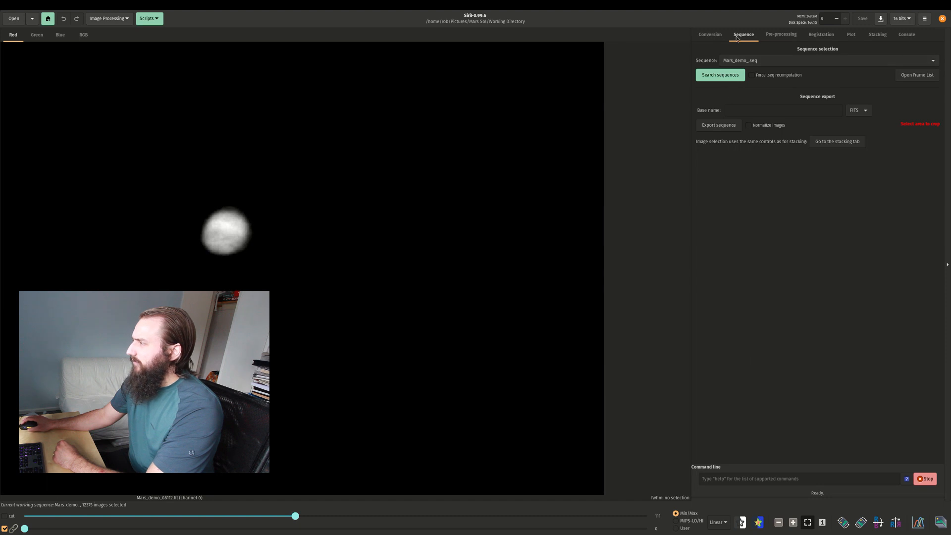
Review the pre-processing options and the descriptions of the available registration methods.
{"action": "left_click", "coordinate": [772, 35]}
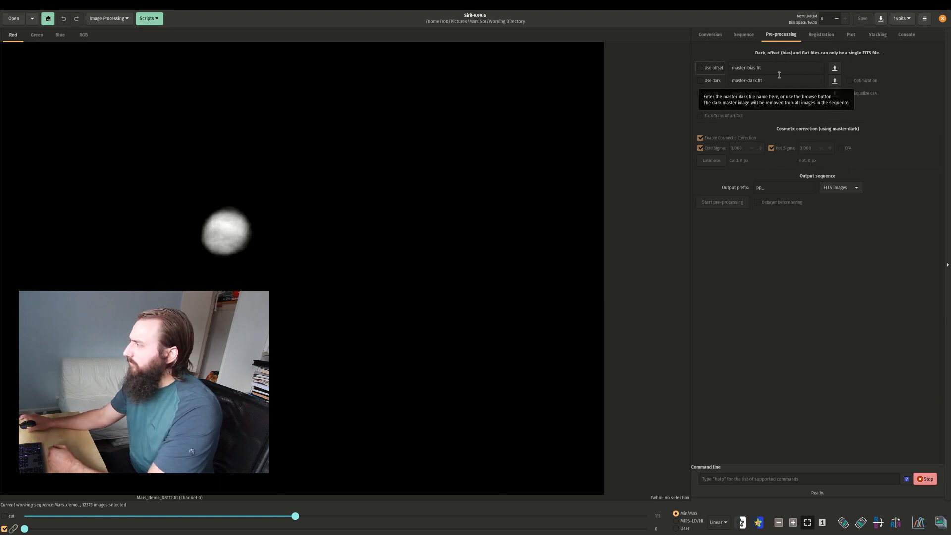
{"action": "left_click", "coordinate": [821, 35]}
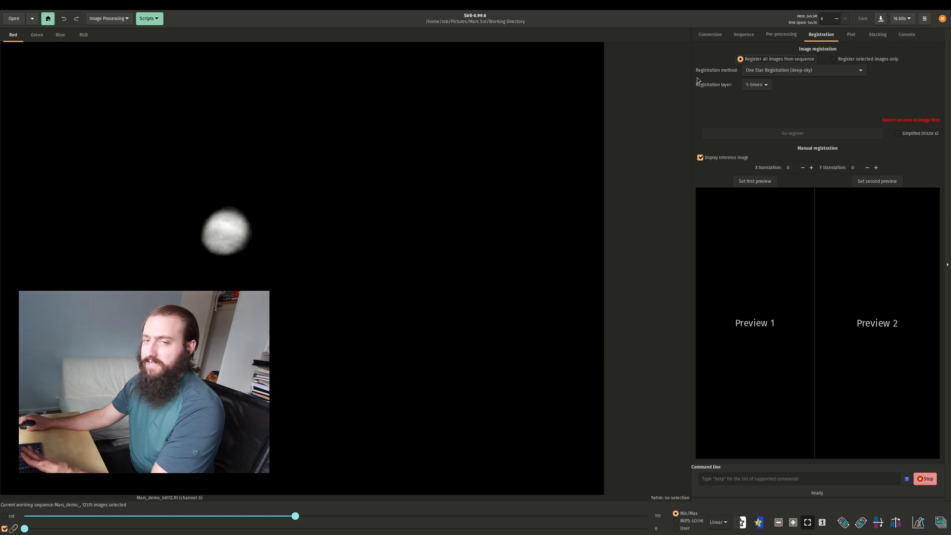
{"action": "mouse_move", "coordinate": [757, 71]}
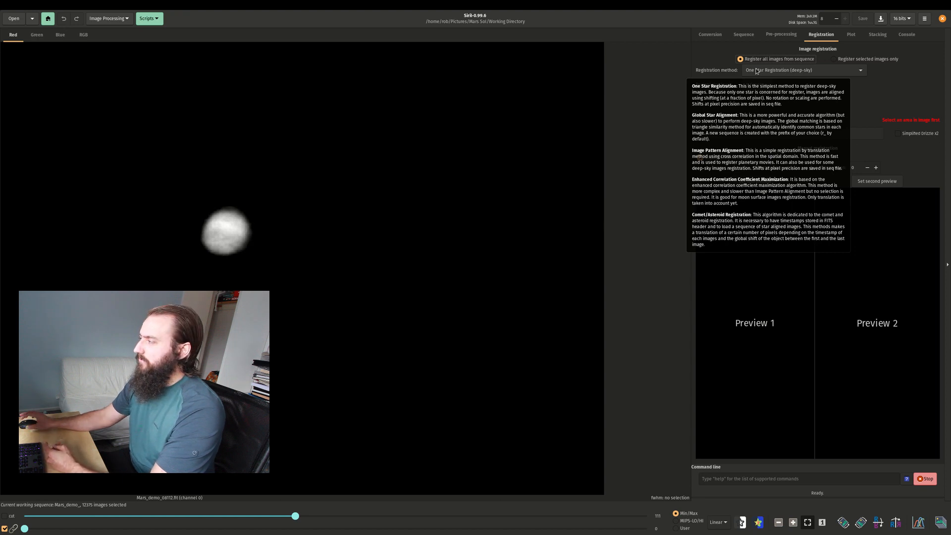
Register all frames on the green layer using Image Pattern Alignment (planetary - full disk), an area about 590 × 471 px, and Simplified Drizzle x2.
{"action": "left_click", "coordinate": [757, 71]}
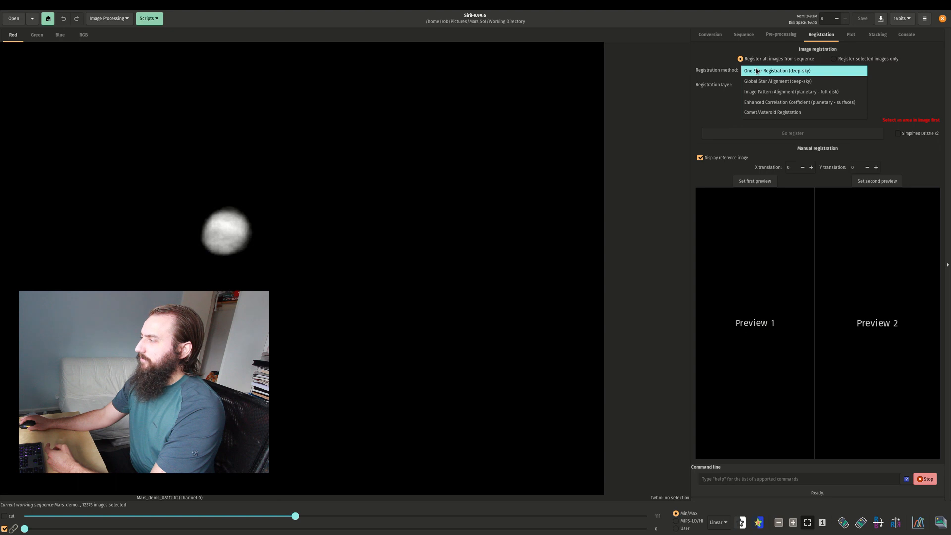
{"action": "left_click", "coordinate": [800, 92]}
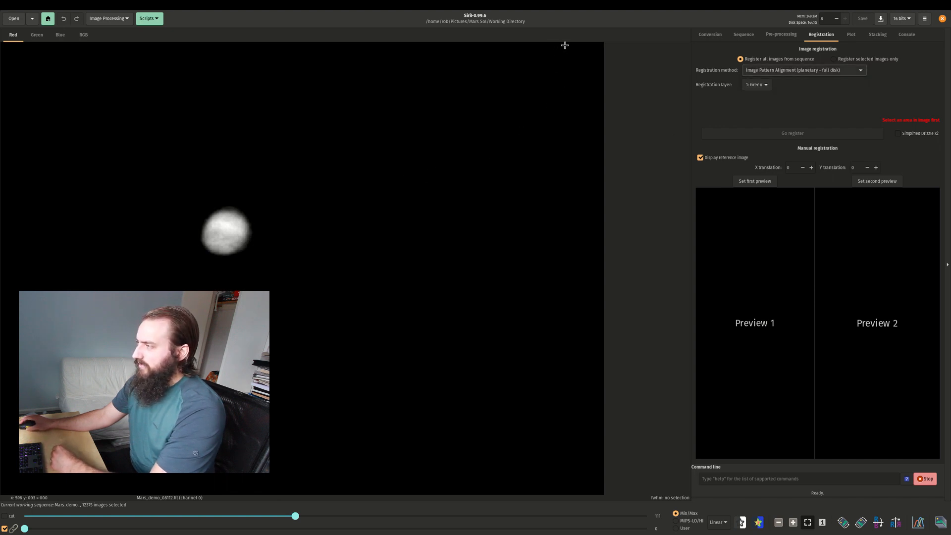
{"action": "left_click_drag", "start_coordinate": [566, 45], "coordinate": [7, 490]}
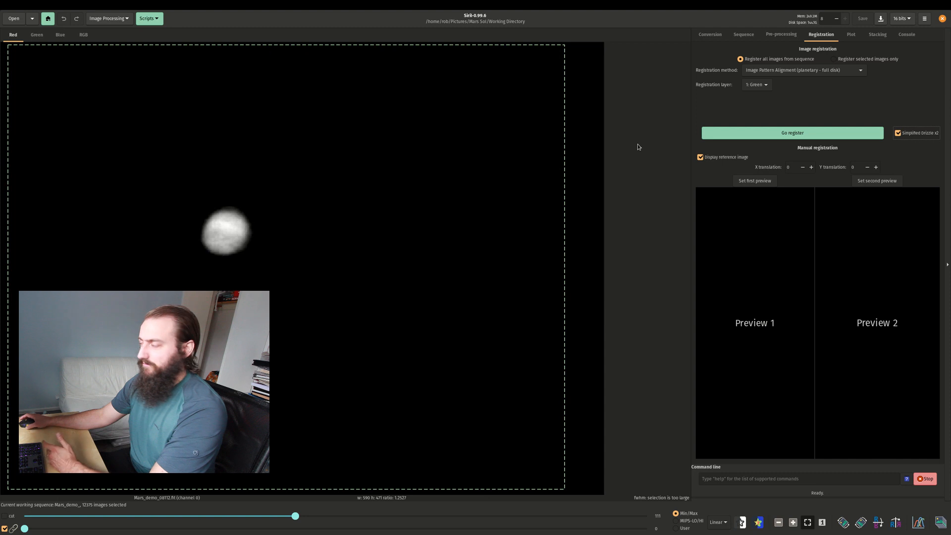
{"action": "left_click", "coordinate": [770, 135]}
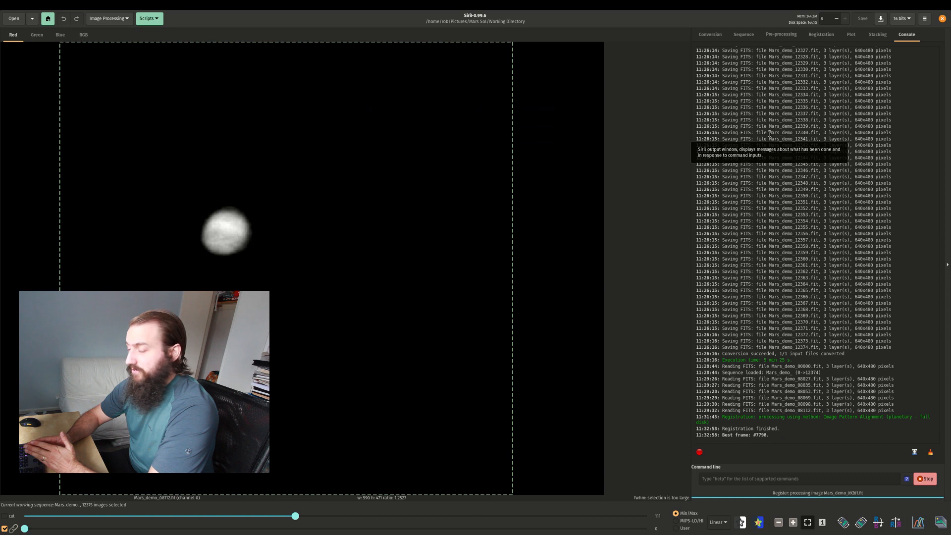
Find frame 7798 in the sequence's frame list, make it the reference image, and close the list.
{"action": "left_click", "coordinate": [941, 522]}
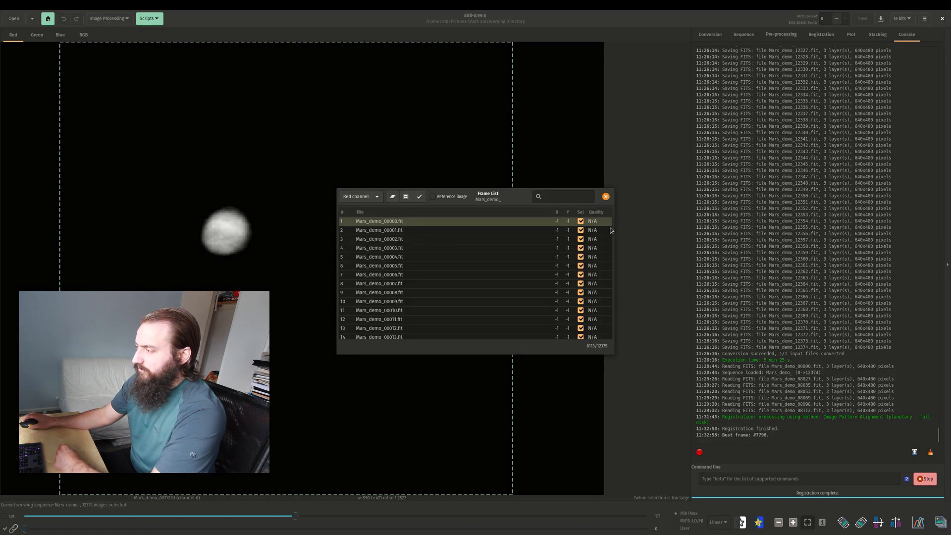
{"action": "scroll", "coordinate": [596, 233], "scroll_direction": "down", "scroll_amount": 5}
{"action": "scroll", "coordinate": [608, 219], "scroll_direction": "down", "scroll_amount": 5}
{"action": "left_click", "coordinate": [574, 196]}
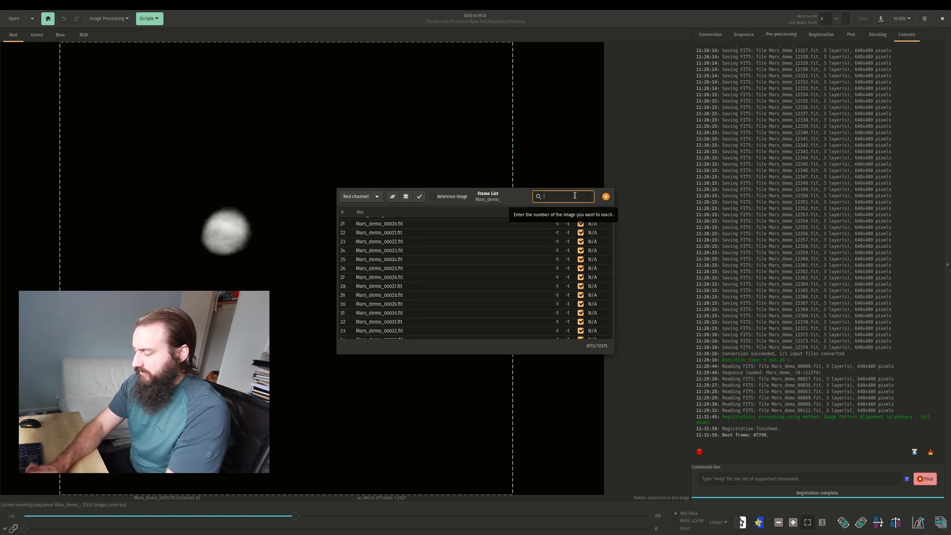
{"action": "type", "text": "7798"}
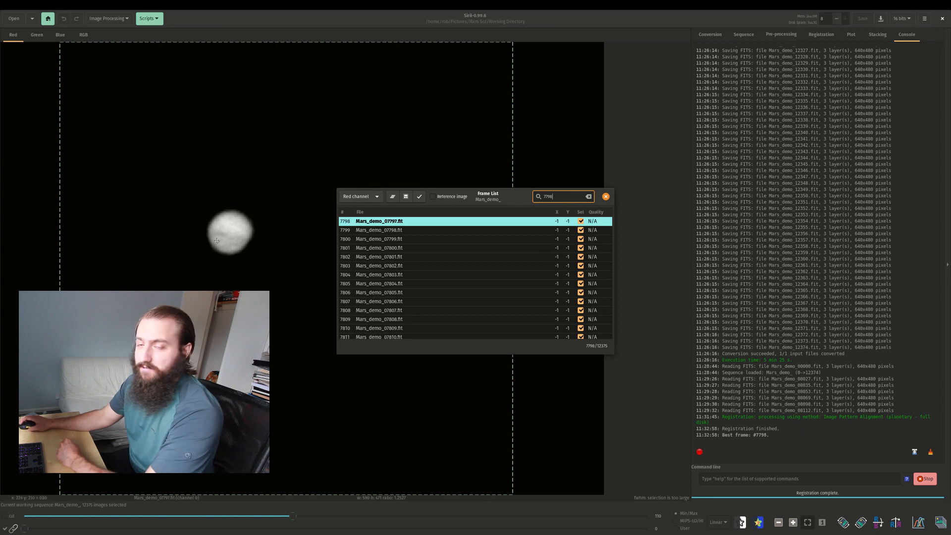
{"action": "left_click", "coordinate": [433, 197]}
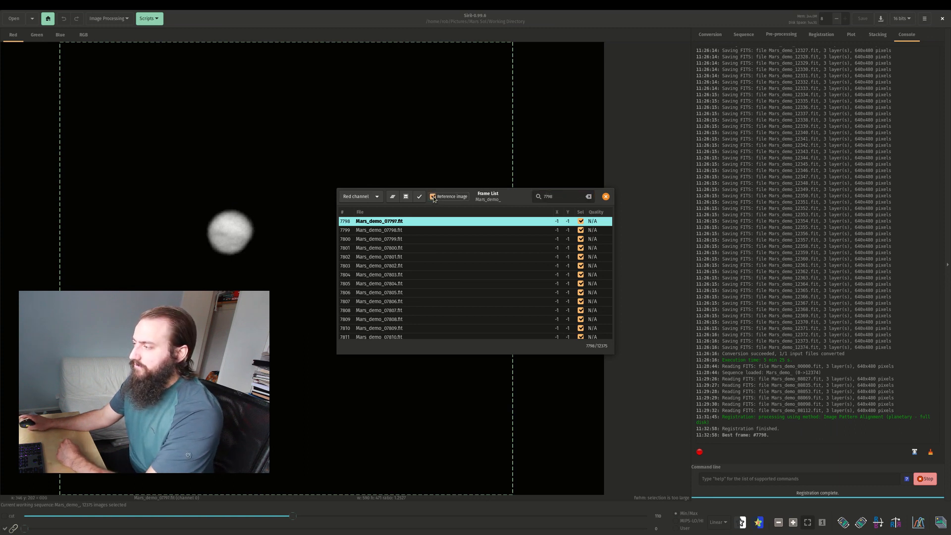
{"action": "left_click", "coordinate": [605, 197]}
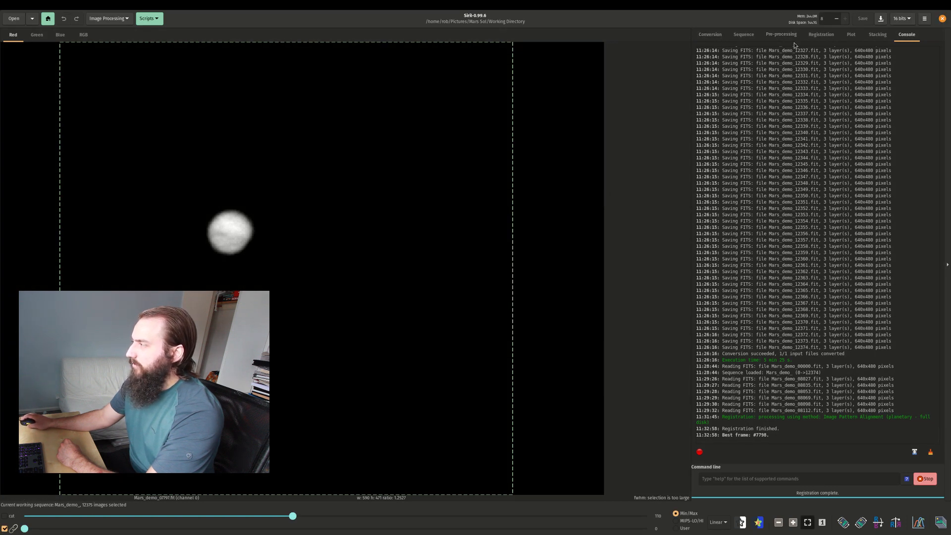
Examine the frame quality plot and the registration settings of the registered sequence.
{"action": "left_click", "coordinate": [851, 36]}
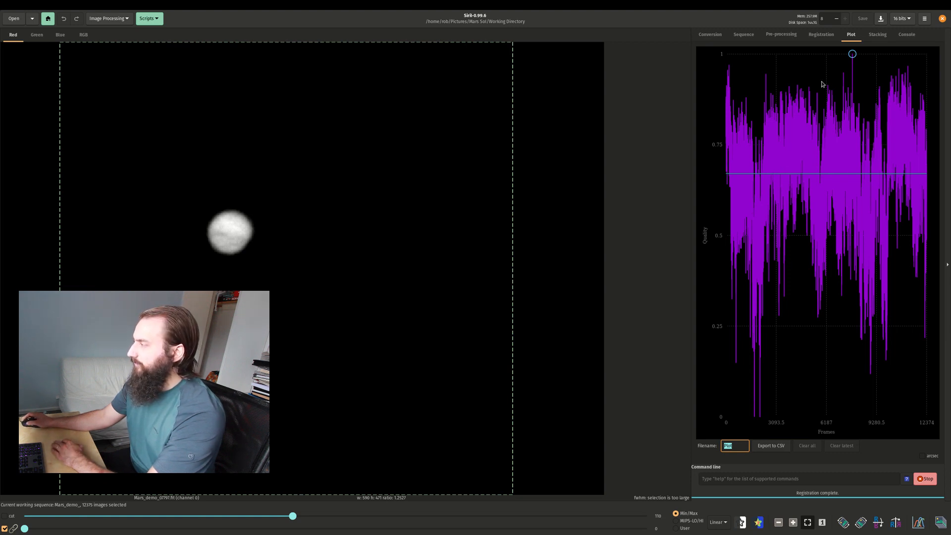
{"action": "left_click", "coordinate": [822, 34]}
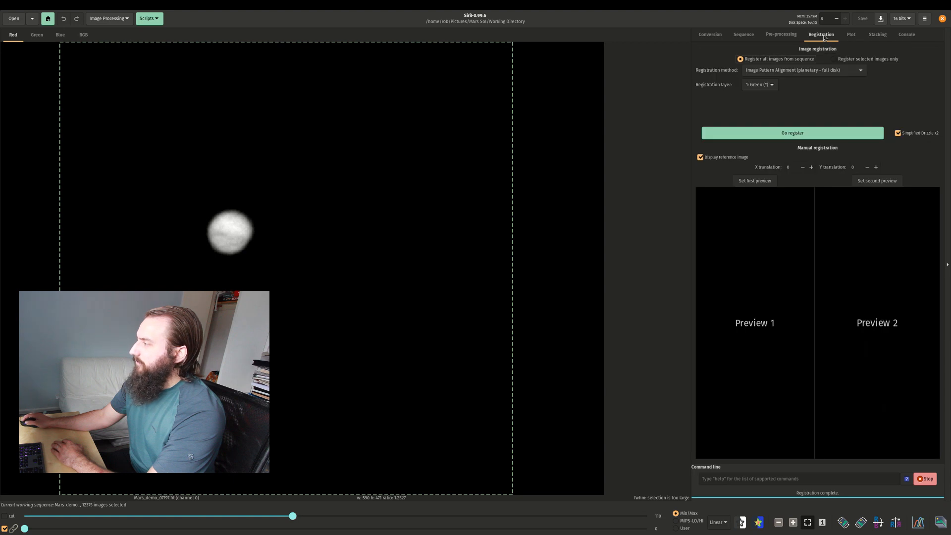
{"action": "left_click", "coordinate": [851, 36]}
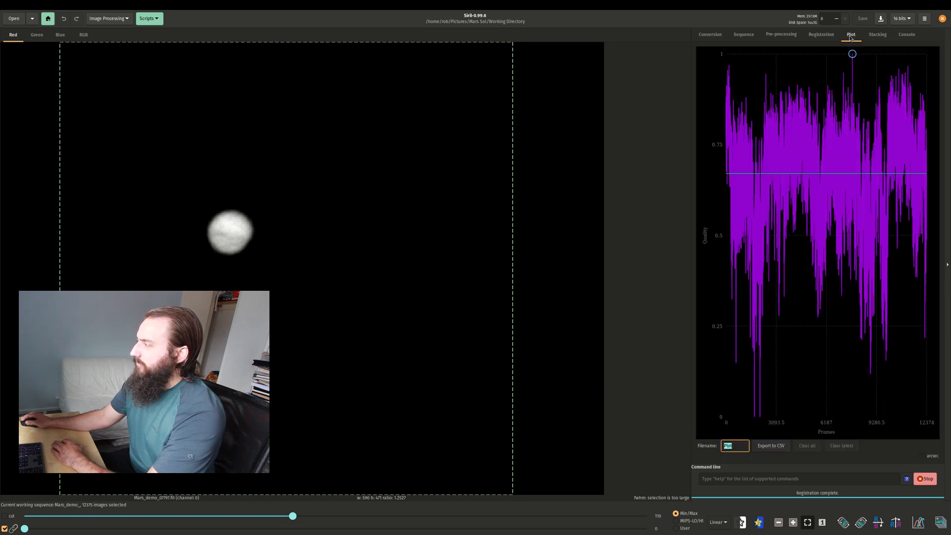
Stack the best 17% of the frames by quality with sum stacking, saving to Mars_demo_stacked.fit with overwriting enabled.
{"action": "left_click", "coordinate": [872, 36]}
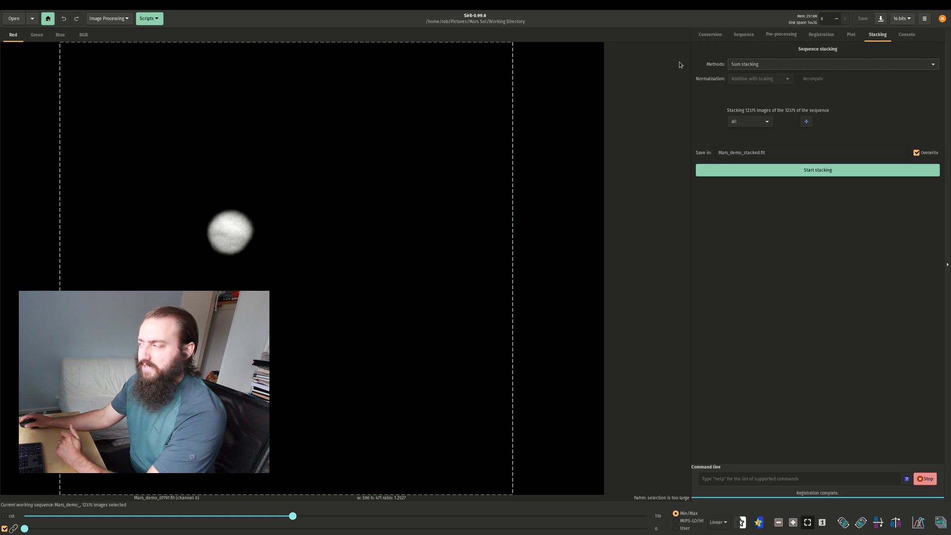
{"action": "left_click", "coordinate": [733, 65]}
{"action": "left_click", "coordinate": [738, 64]}
{"action": "left_click", "coordinate": [750, 122]}
{"action": "left_click", "coordinate": [744, 163]}
{"action": "left_click", "coordinate": [796, 121]}
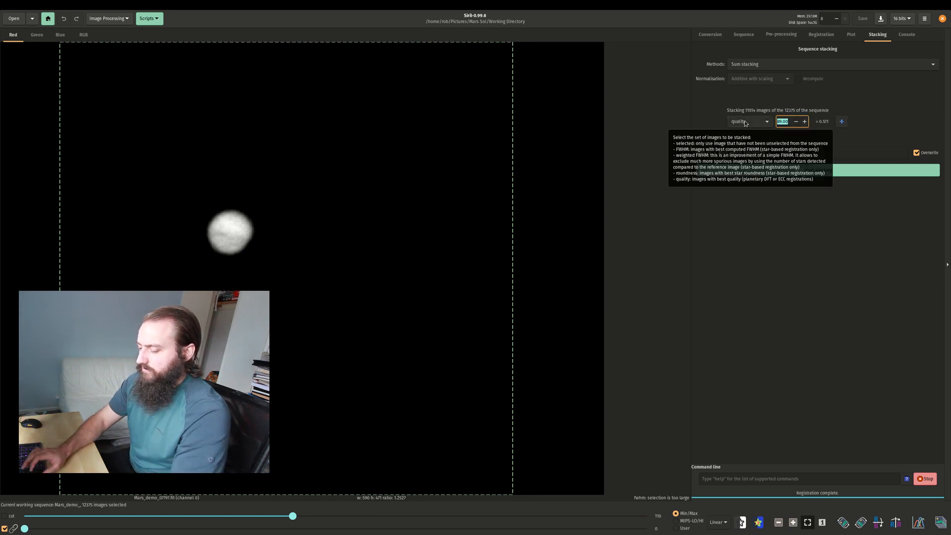
{"action": "type", "text": "15"}
{"action": "key", "text": "Return"}
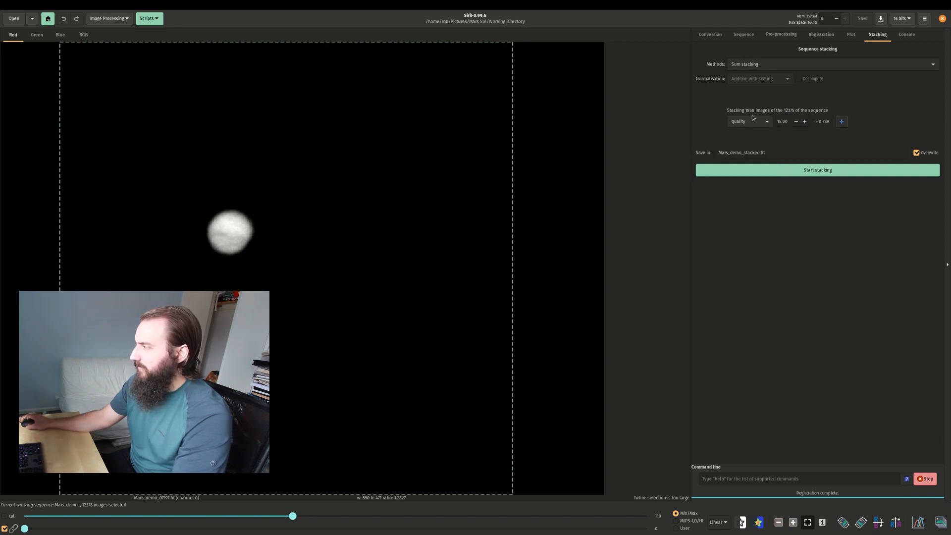
{"action": "left_click", "coordinate": [806, 122]}
{"action": "left_click", "coordinate": [805, 122]}
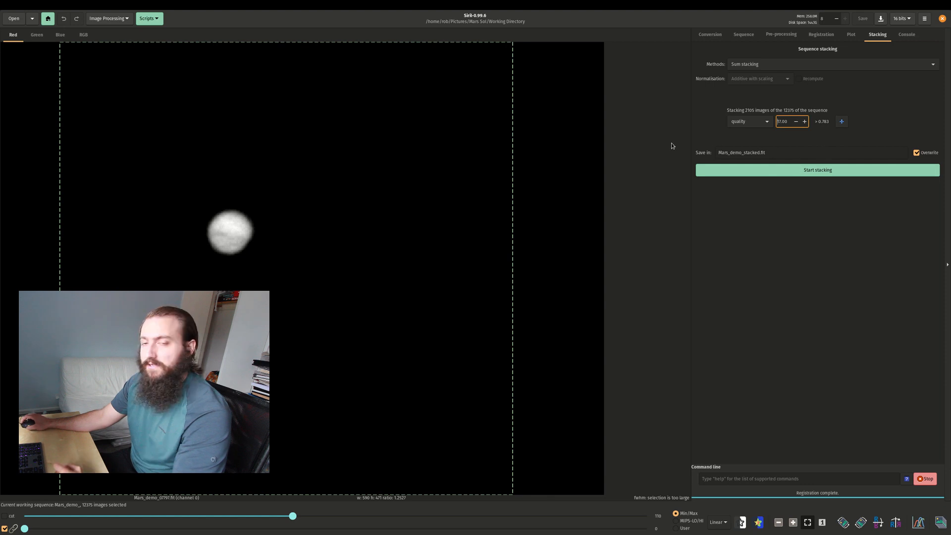
{"action": "left_click", "coordinate": [770, 171]}
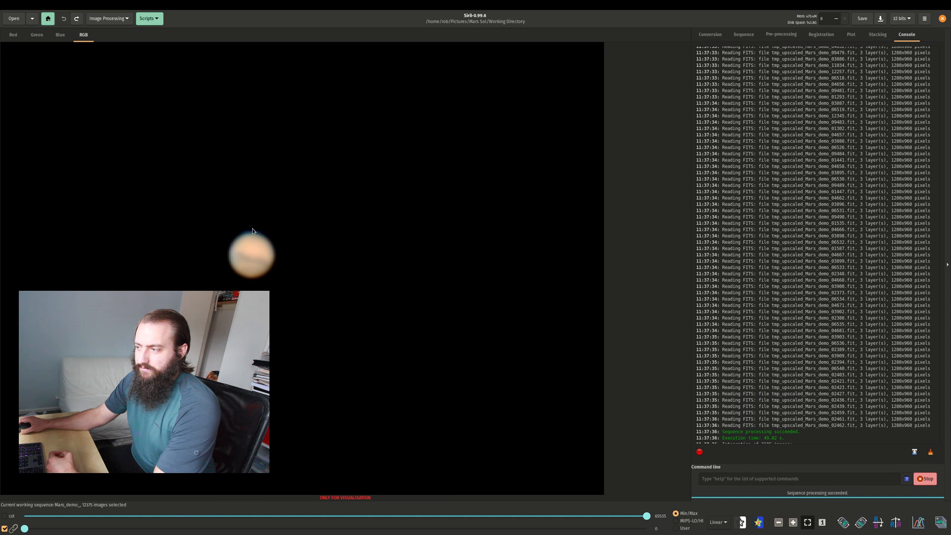
Compare the stacked Mars image in the blue, green, red and RGB channel views, ending on RGB.
{"action": "left_click", "coordinate": [60, 35]}
{"action": "left_click", "coordinate": [37, 36]}
{"action": "left_click", "coordinate": [13, 35]}
{"action": "left_click", "coordinate": [39, 36]}
{"action": "left_click", "coordinate": [60, 35]}
{"action": "left_click", "coordinate": [83, 36]}
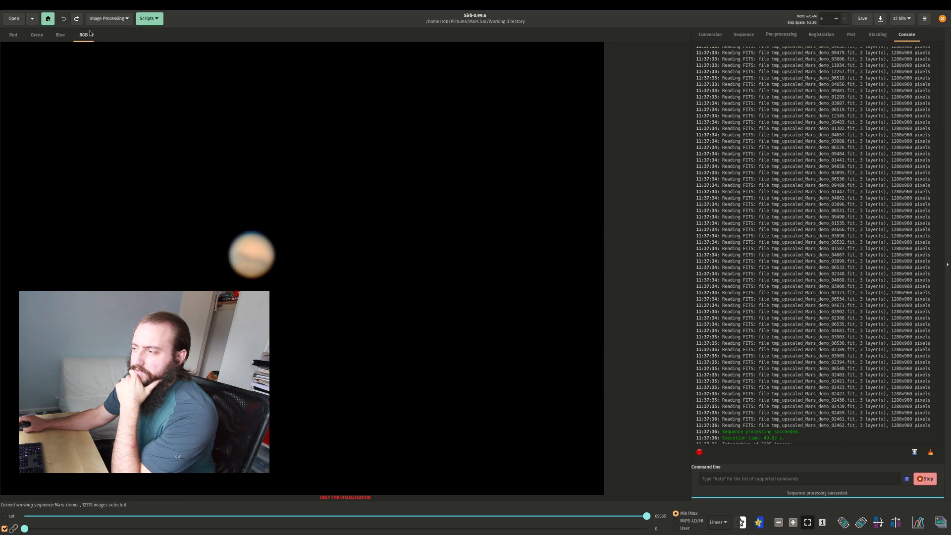
Split the stacked image into RGB channel files named r, g and b, and close the extraction dialog.
{"action": "left_click", "coordinate": [107, 19]}
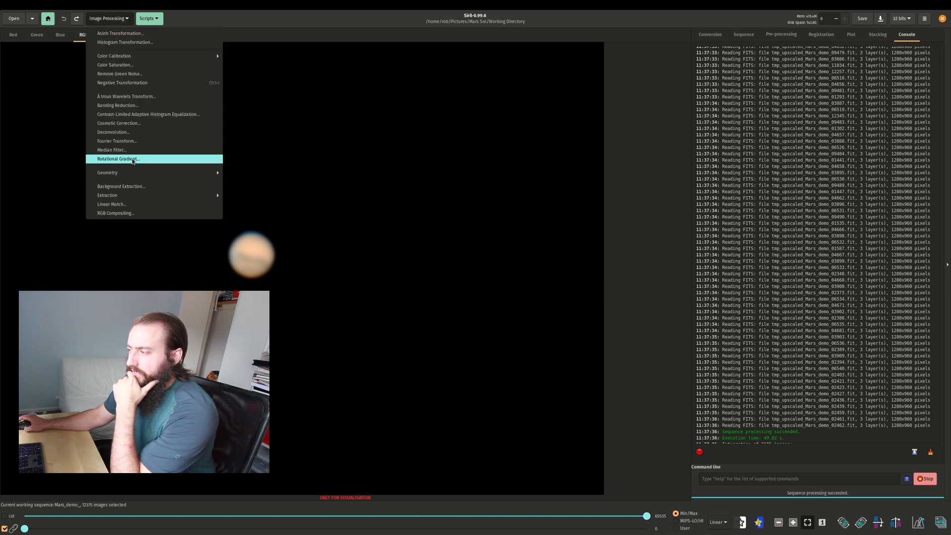
{"action": "mouse_move", "coordinate": [144, 199]}
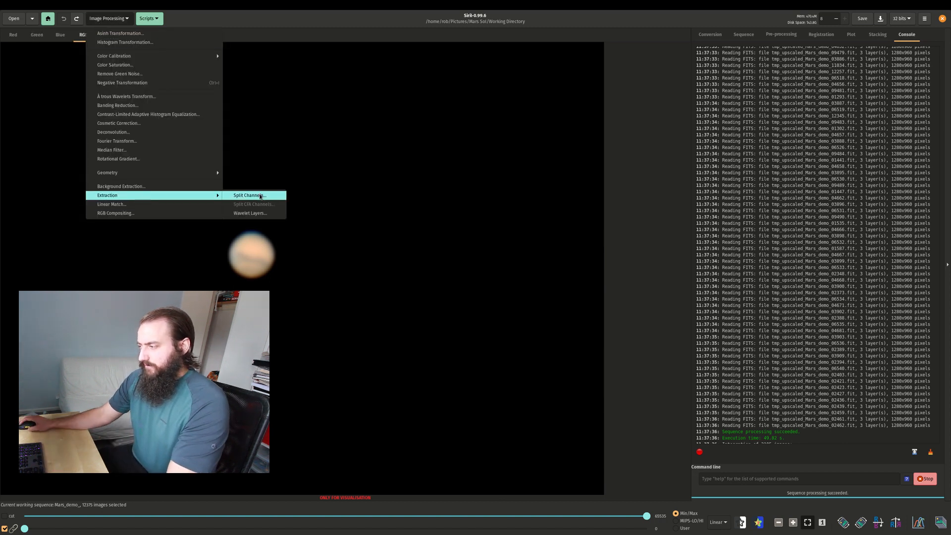
{"action": "left_click", "coordinate": [260, 197]}
{"action": "left_click", "coordinate": [470, 274]}
{"action": "type", "text": "r"}
{"action": "key", "text": "Tab"}
{"action": "type", "text": "g"}
{"action": "key", "text": "Tab"}
{"action": "type", "text": "b"}
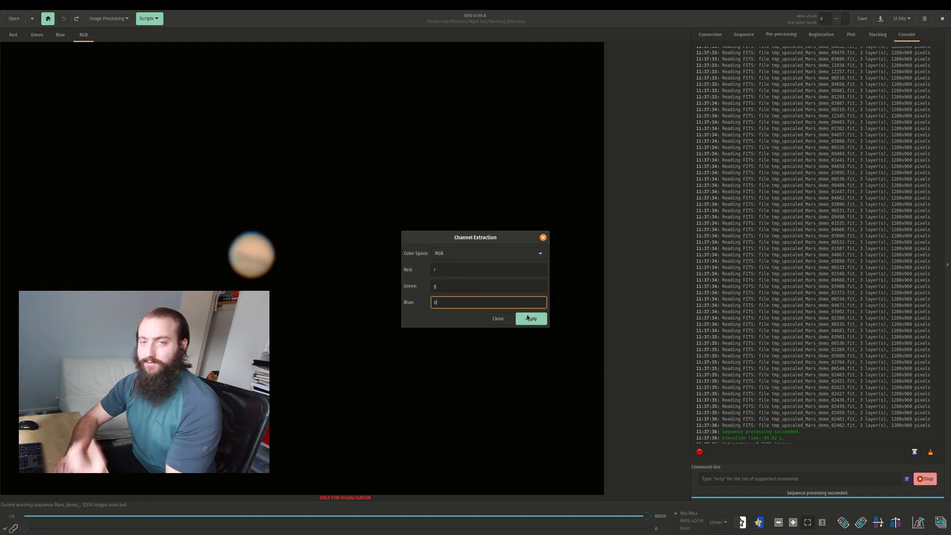
{"action": "left_click", "coordinate": [462, 268]}
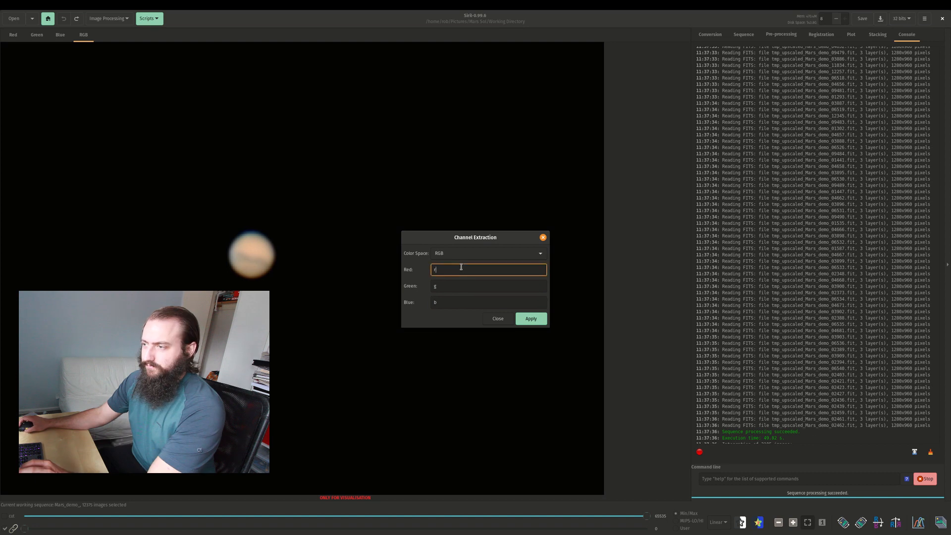
{"action": "left_click", "coordinate": [530, 319]}
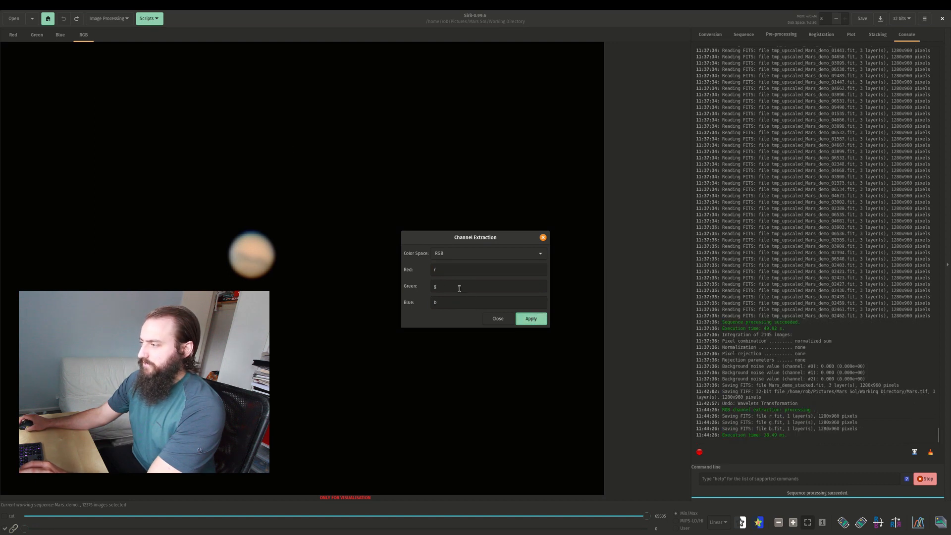
{"action": "left_click", "coordinate": [505, 320]}
Start an RGB composition and load r.fit as its red layer, listing the newest files first.
{"action": "left_click", "coordinate": [109, 18]}
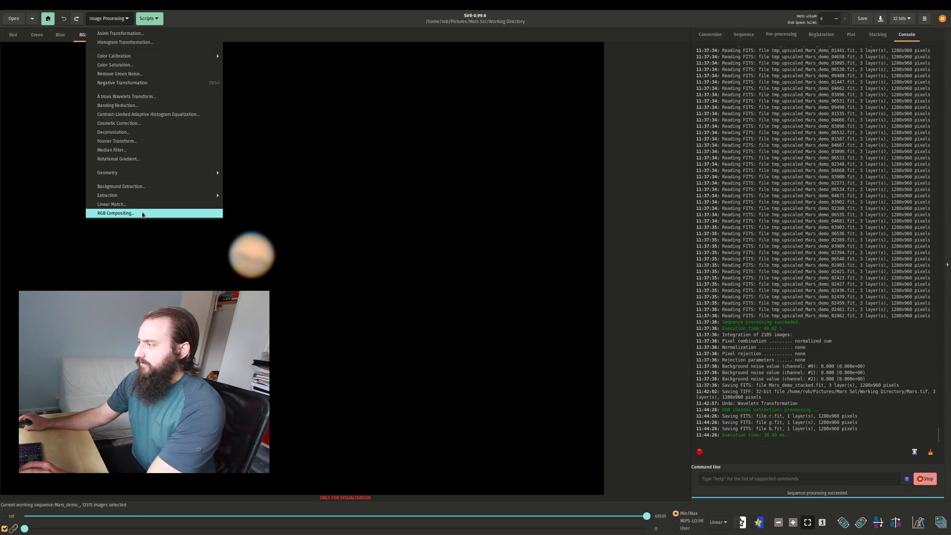
{"action": "left_click", "coordinate": [206, 210]}
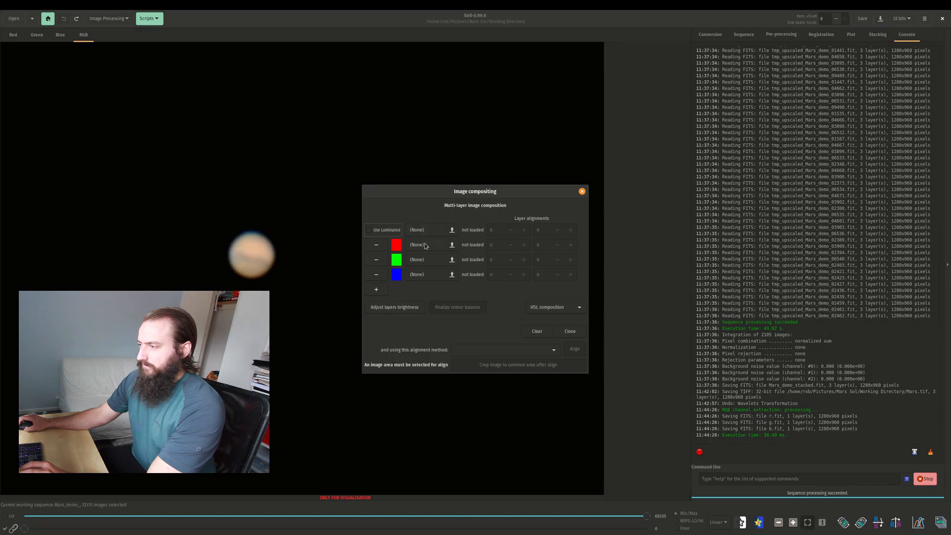
{"action": "left_click", "coordinate": [425, 245]}
{"action": "left_click", "coordinate": [570, 192]}
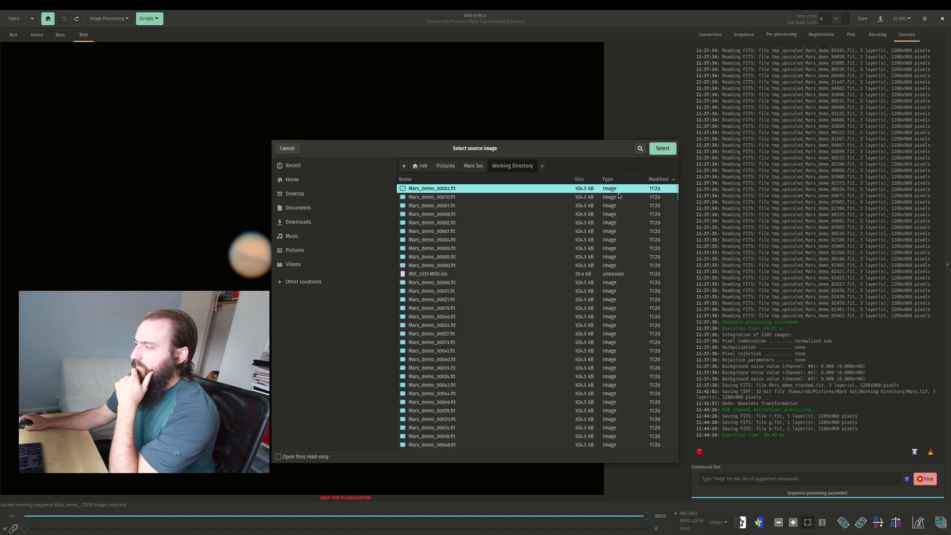
{"action": "left_click", "coordinate": [658, 180]}
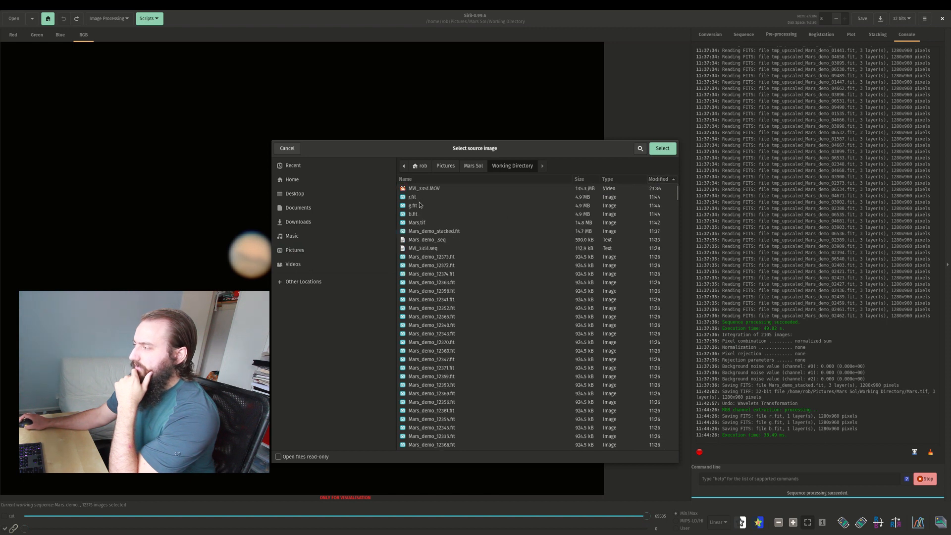
{"action": "left_click", "coordinate": [417, 198]}
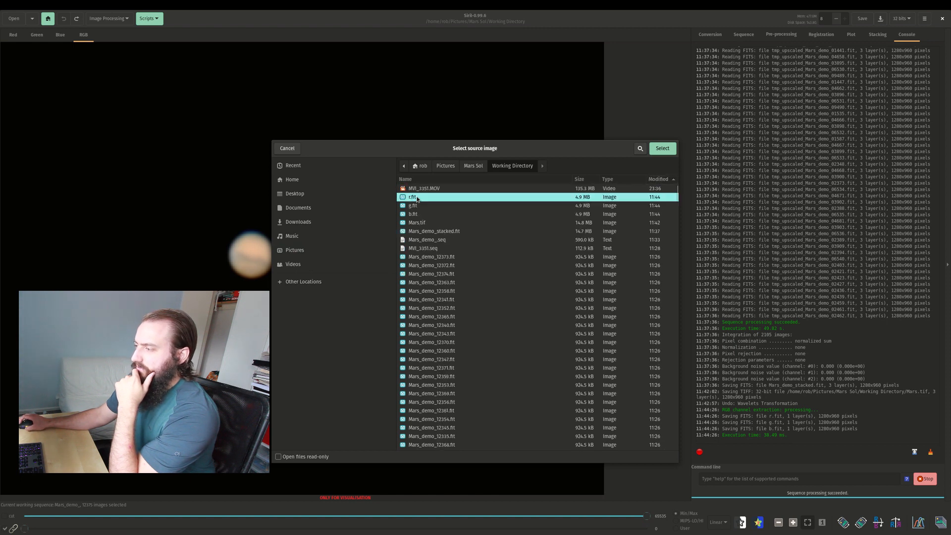
{"action": "left_click", "coordinate": [663, 149]}
Load g.fit as the green layer and b.fit as the blue layer of the composition.
{"action": "left_click", "coordinate": [414, 257]}
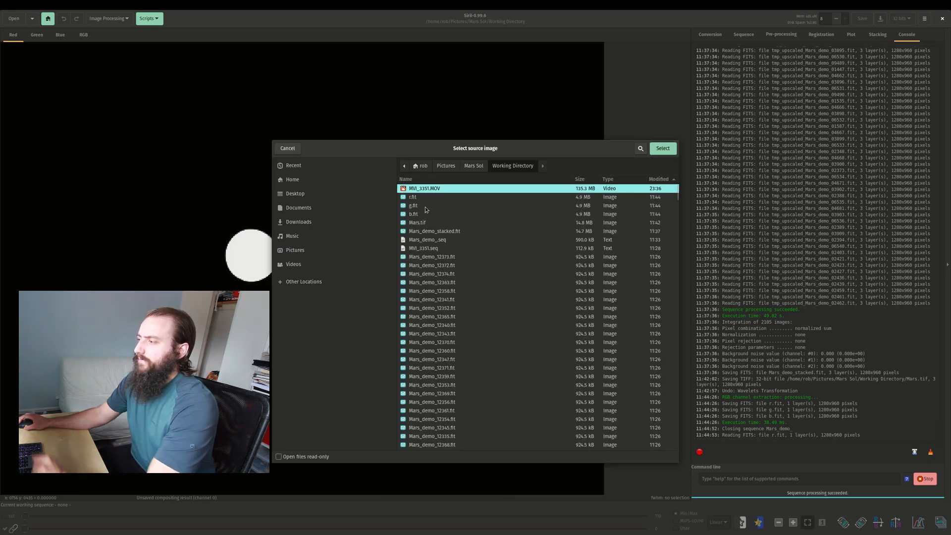
{"action": "left_click", "coordinate": [425, 206]}
{"action": "left_click", "coordinate": [664, 149]}
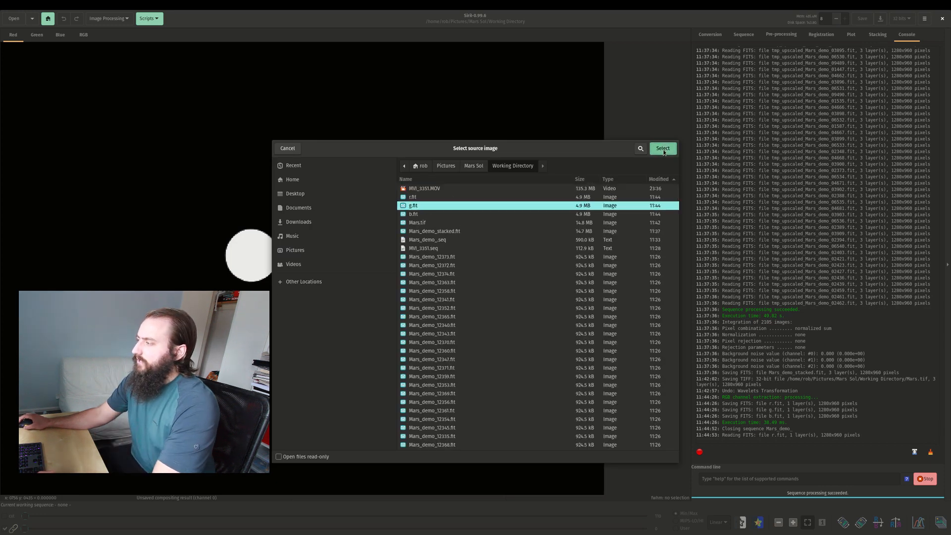
{"action": "left_click", "coordinate": [430, 276]}
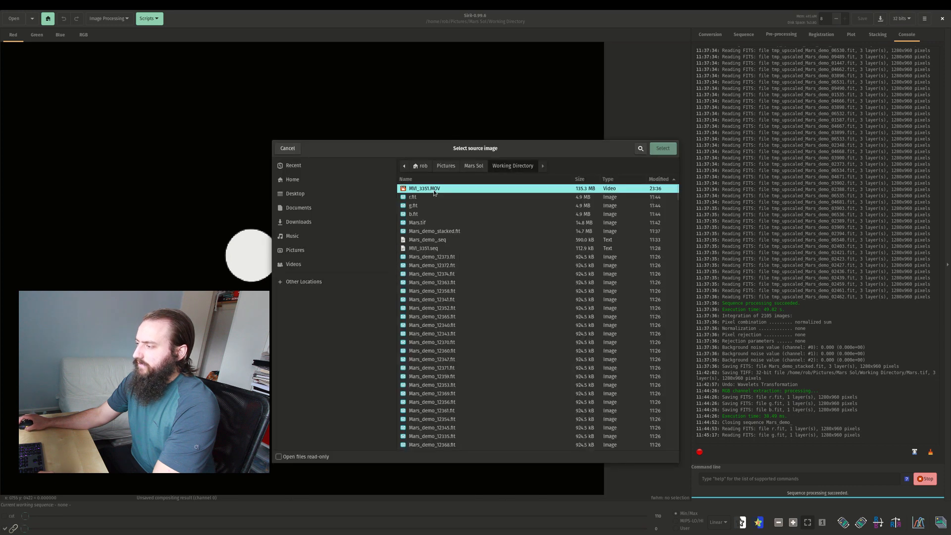
{"action": "left_click", "coordinate": [427, 214]}
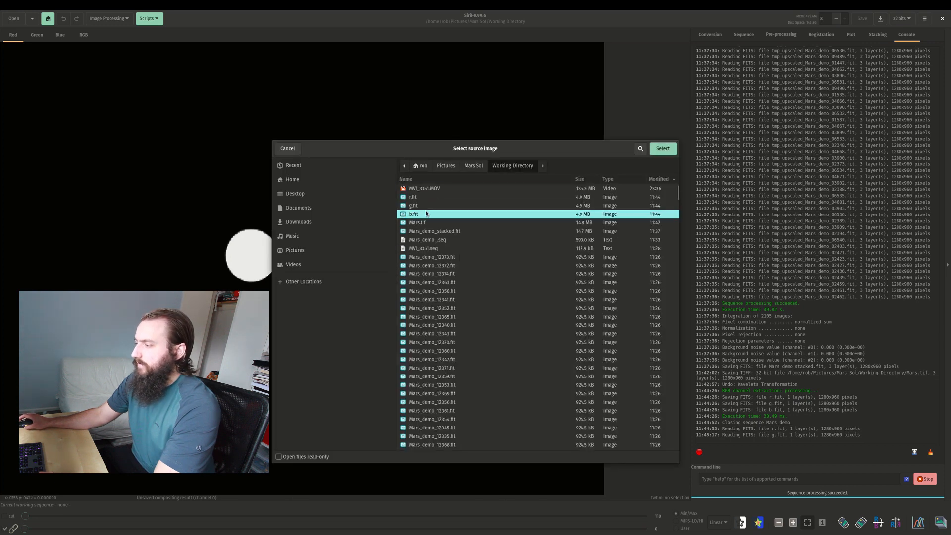
{"action": "left_click", "coordinate": [658, 149]}
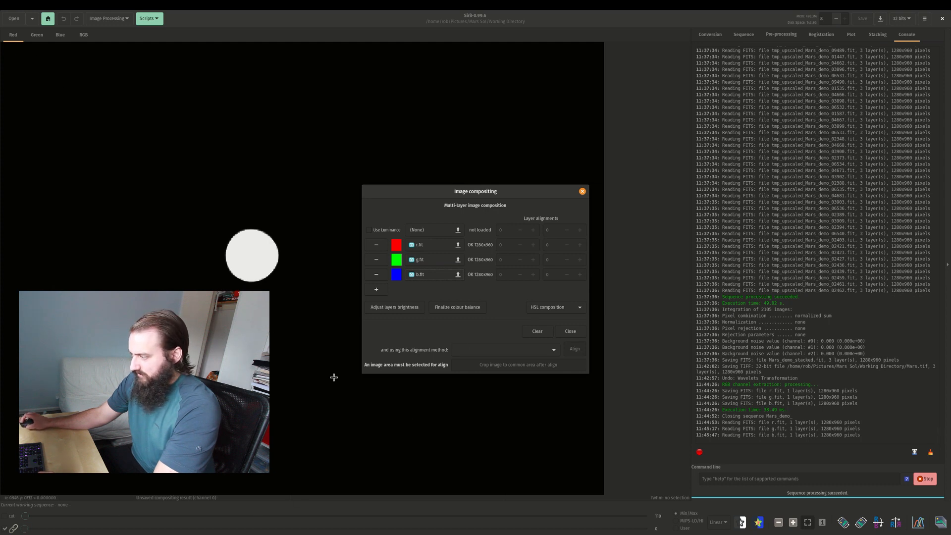
Set the composite's display range to the User mode with an upper cutoff of 65535.
{"action": "left_click_drag", "start_coordinate": [27, 518], "coordinate": [673, 502]}
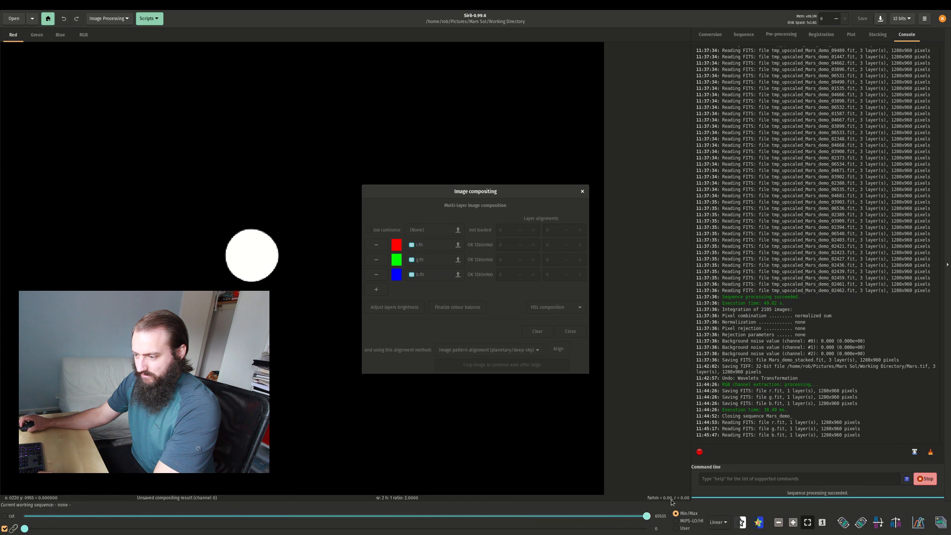
{"action": "left_click_drag", "start_coordinate": [578, 501], "coordinate": [650, 520]}
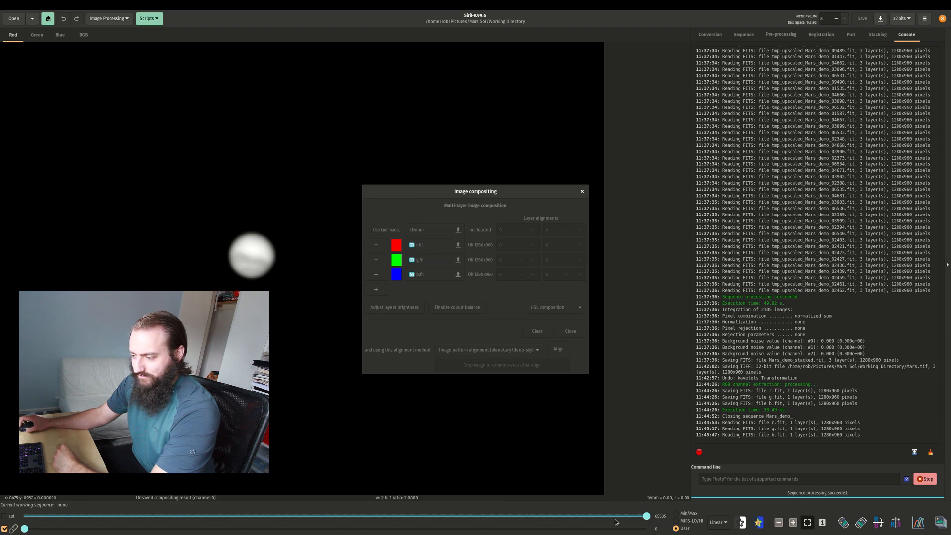
Select an area about 422 by 356 pixels around Mars, align the layers with image pattern alignment, and close the composition dialog.
{"action": "left_click_drag", "start_coordinate": [643, 518], "coordinate": [733, 521]}
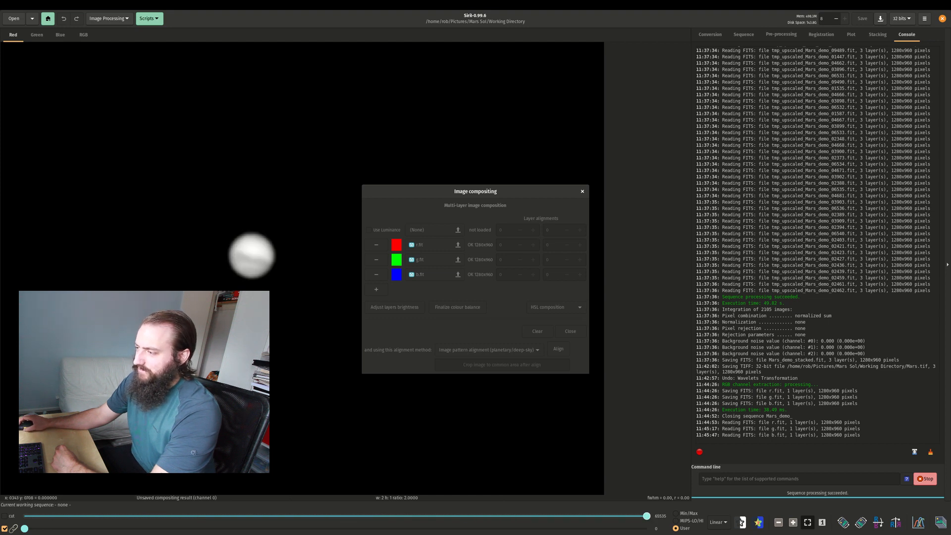
{"action": "left_click_drag", "start_coordinate": [149, 343], "coordinate": [349, 174]}
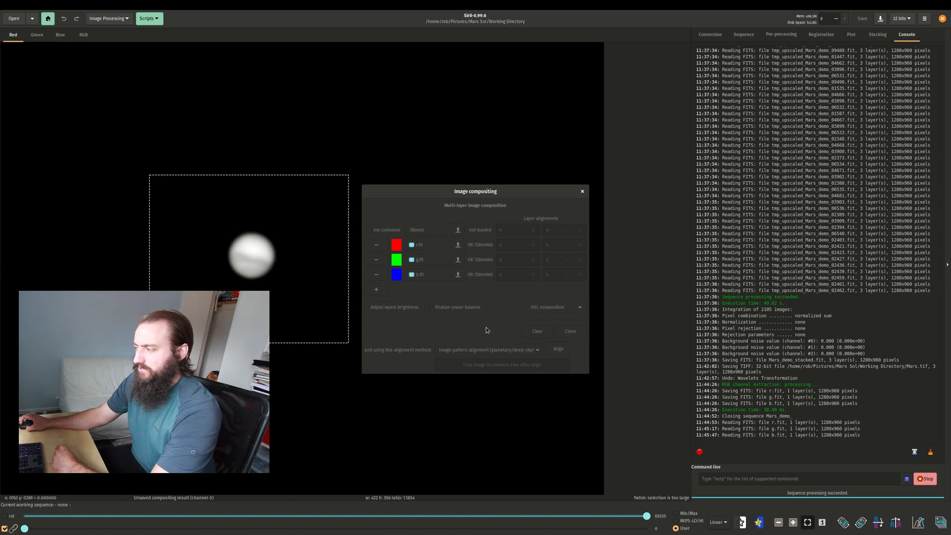
{"action": "left_click", "coordinate": [537, 350]}
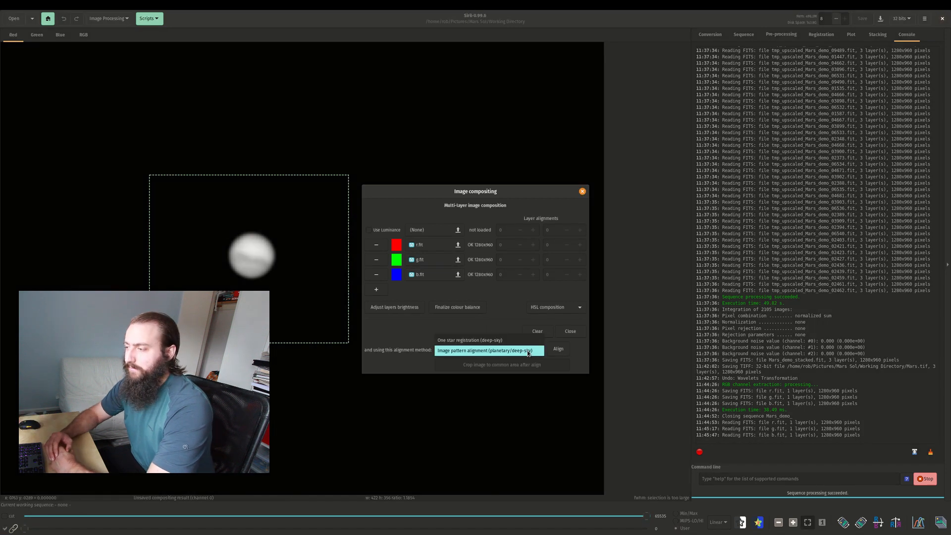
{"action": "left_click", "coordinate": [546, 373]}
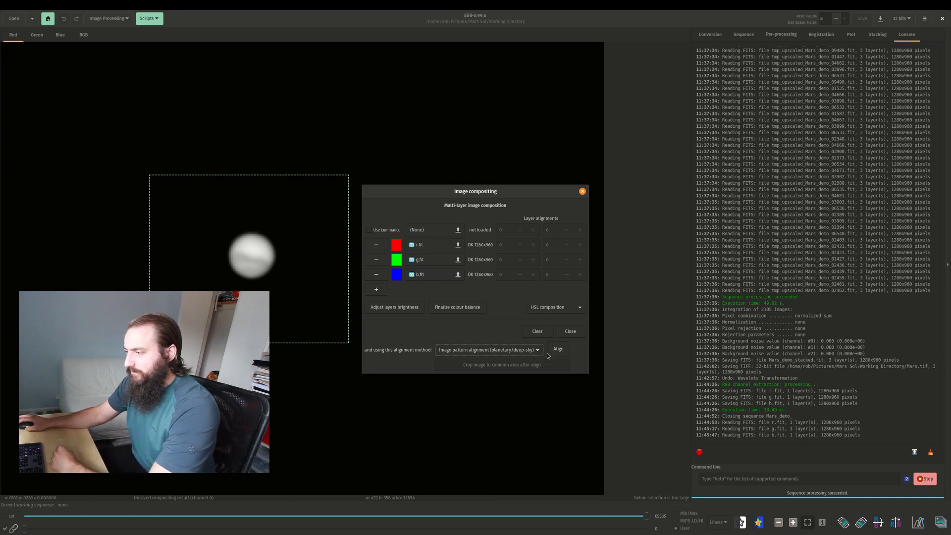
{"action": "left_click", "coordinate": [561, 350]}
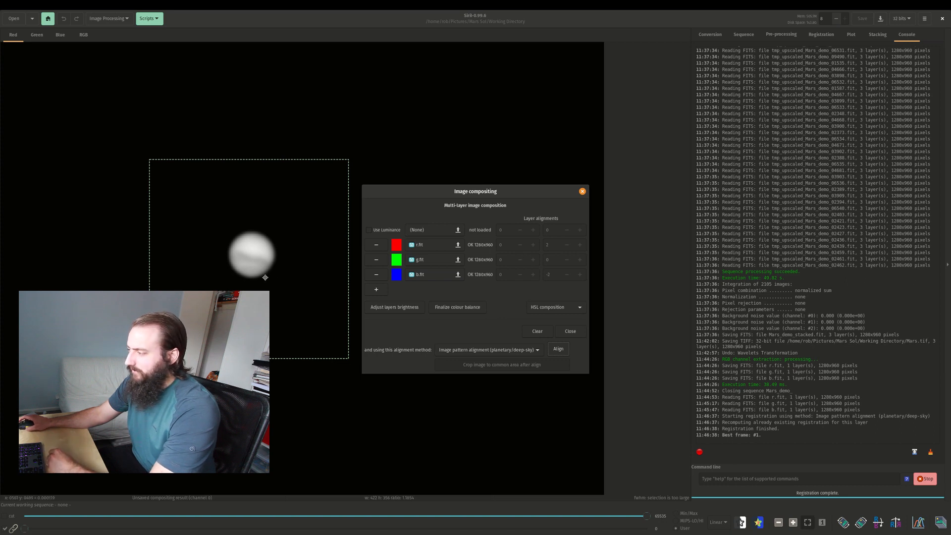
{"action": "left_click", "coordinate": [574, 332]}
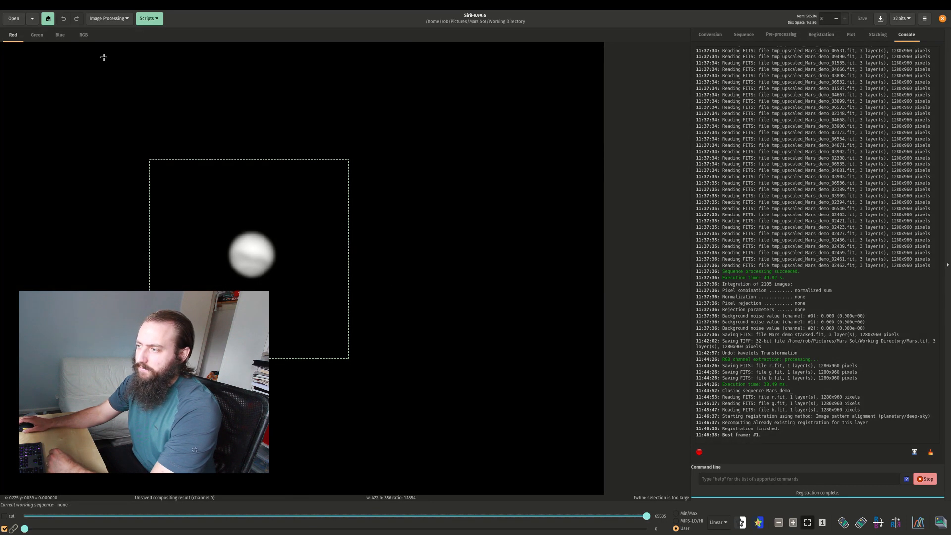
Display the RGB composite at actual size and sharpen it with the À trous wavelets transform, setting the 2nd Plan to 7.44.
{"action": "left_click", "coordinate": [84, 36]}
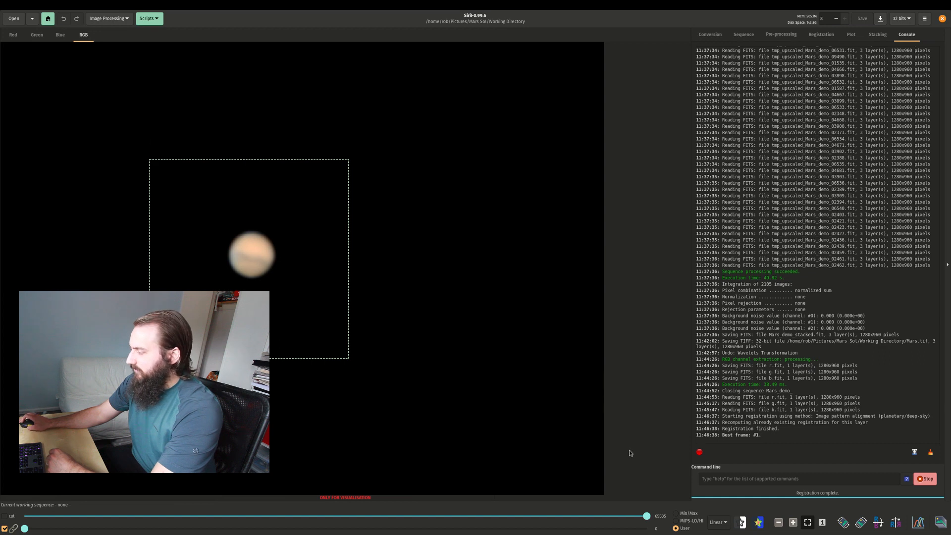
{"action": "left_click", "coordinate": [821, 524]}
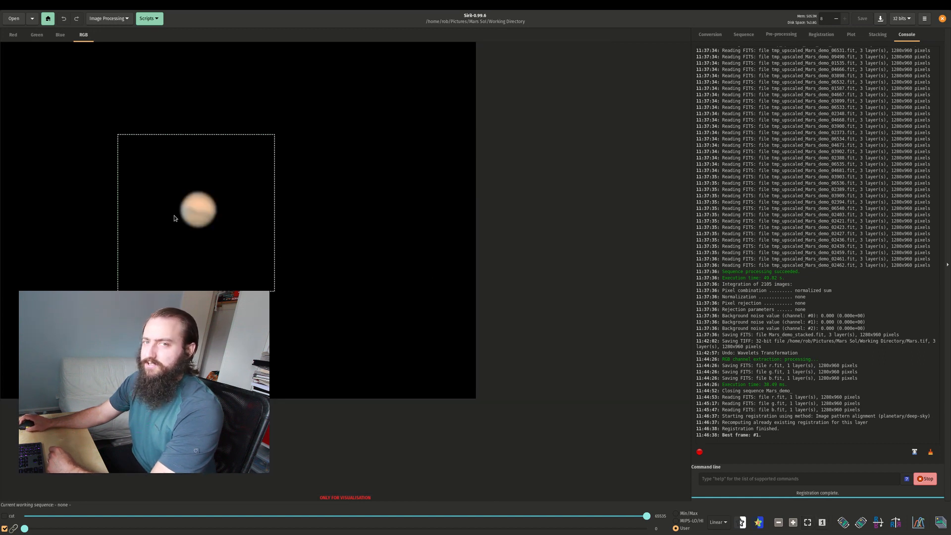
{"action": "left_click", "coordinate": [106, 19]}
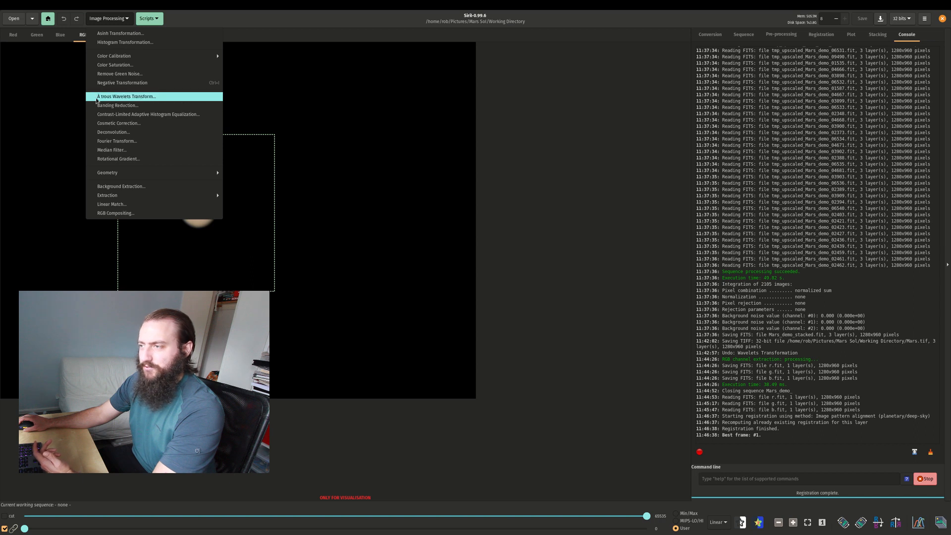
{"action": "left_click", "coordinate": [141, 98]}
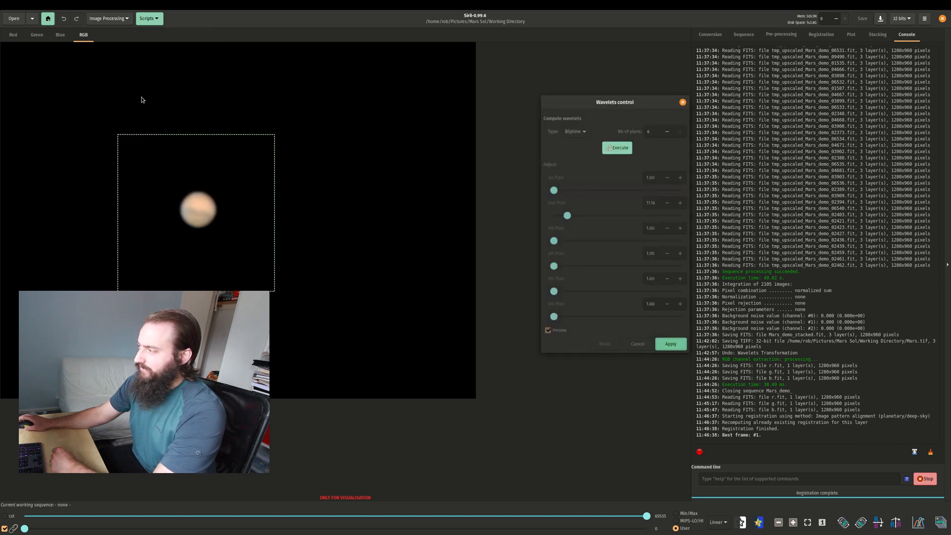
{"action": "left_click", "coordinate": [615, 149]}
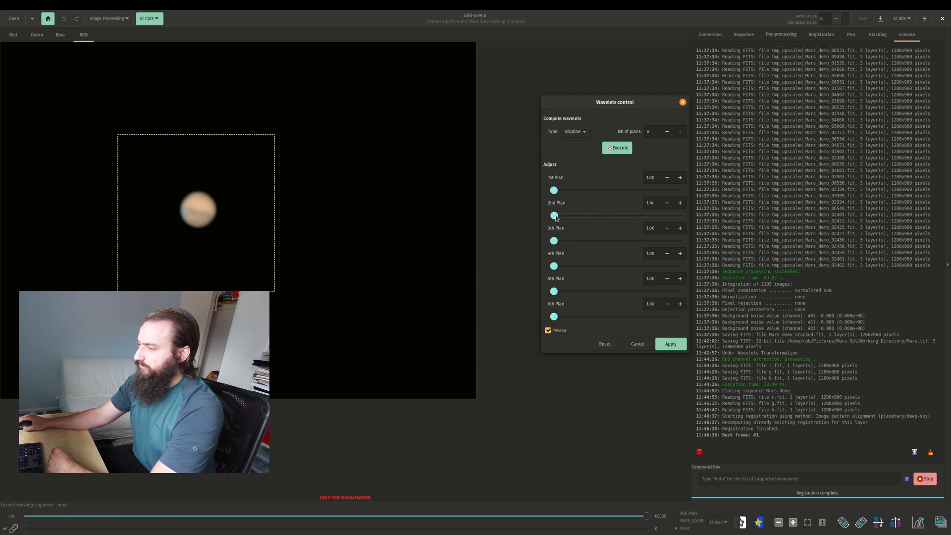
{"action": "left_click_drag", "start_coordinate": [563, 220], "coordinate": [564, 220]}
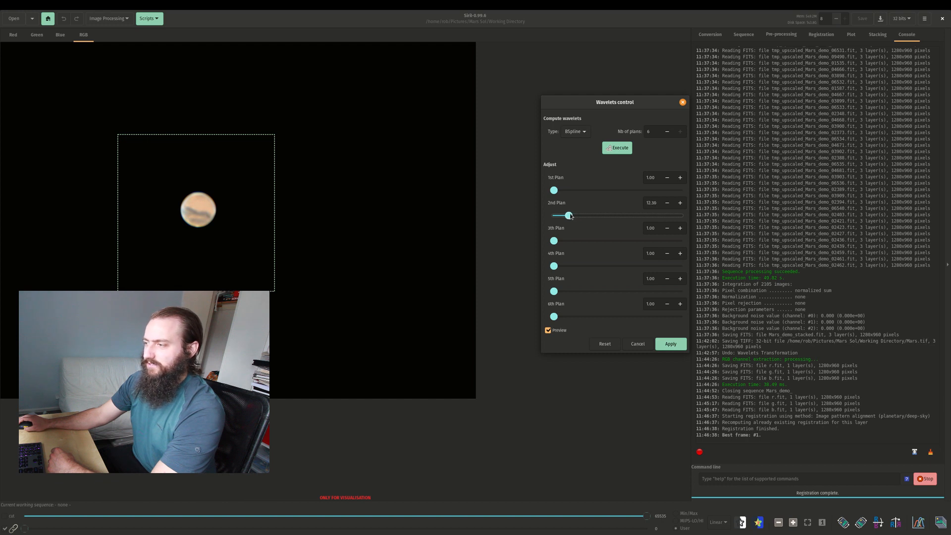
{"action": "left_click_drag", "start_coordinate": [569, 216], "coordinate": [567, 216]}
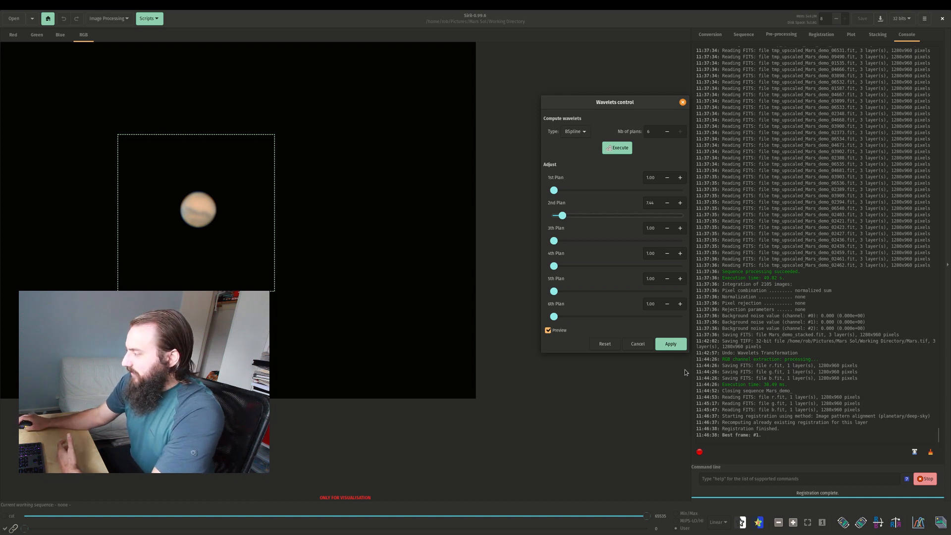
{"action": "left_click", "coordinate": [671, 344]}
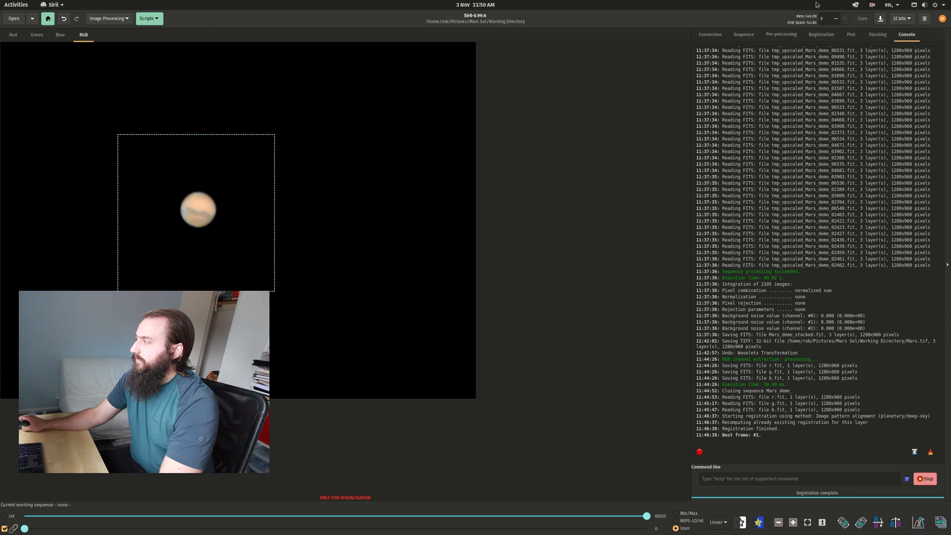
Save the sharpened composite as a TIFF file named Mars_demo.tif in the Working Directory folder.
{"action": "left_click", "coordinate": [882, 19]}
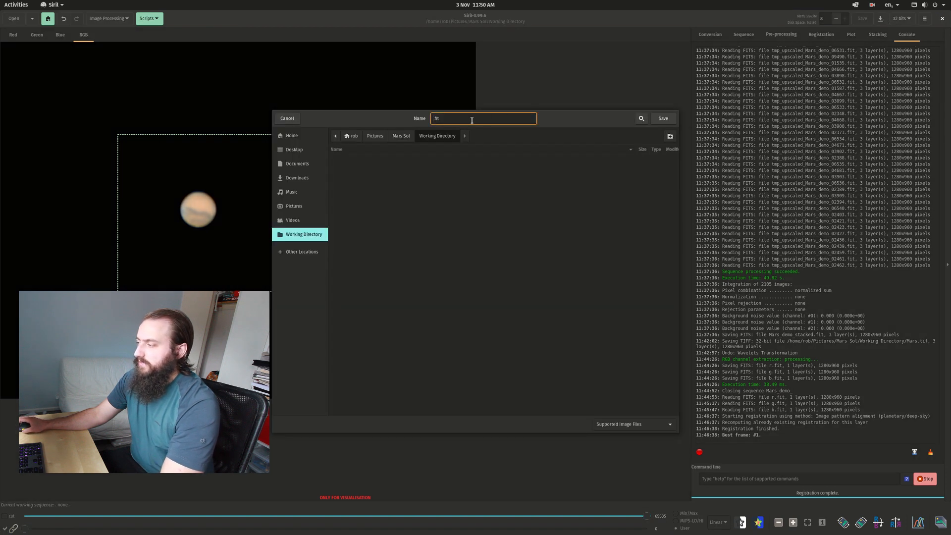
{"action": "left_click", "coordinate": [636, 423]}
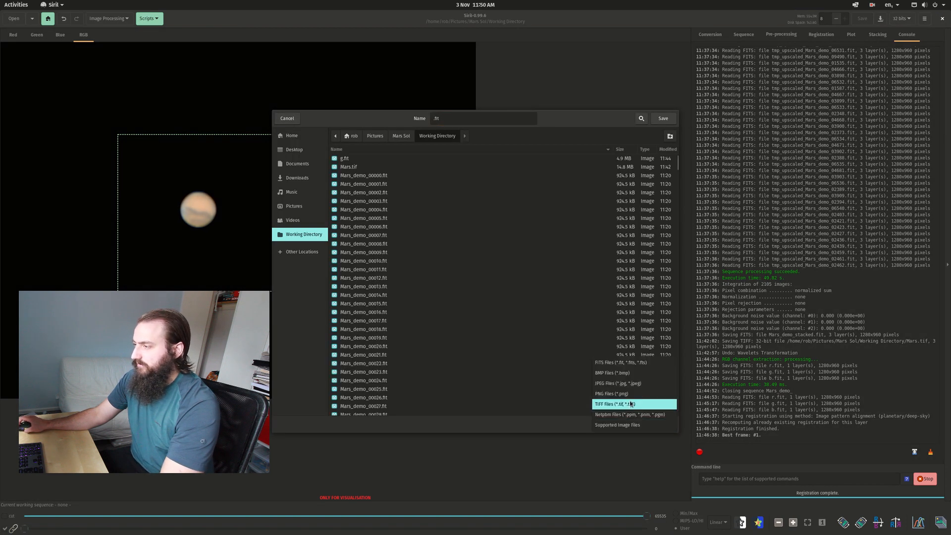
{"action": "left_click", "coordinate": [631, 404]}
{"action": "type", "text": "Mars_"}
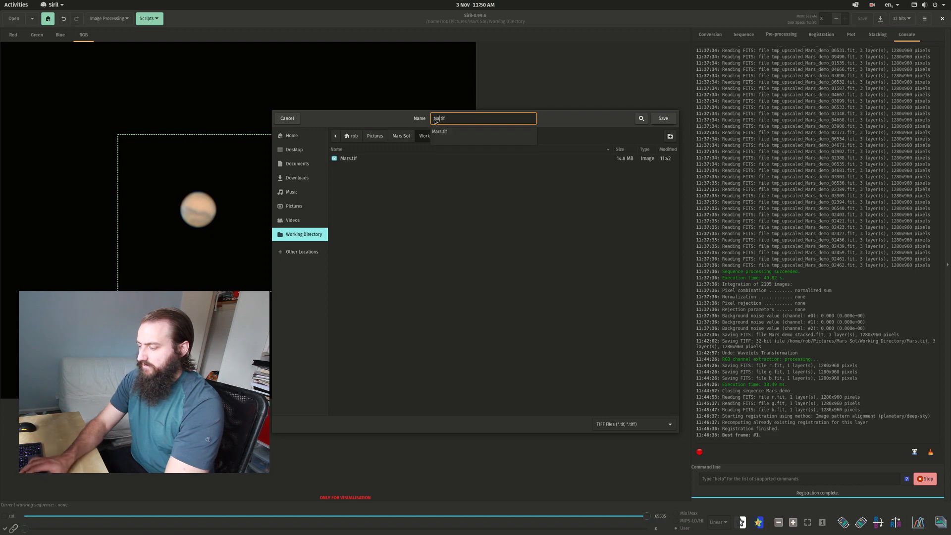
{"action": "type", "text": "demo"}
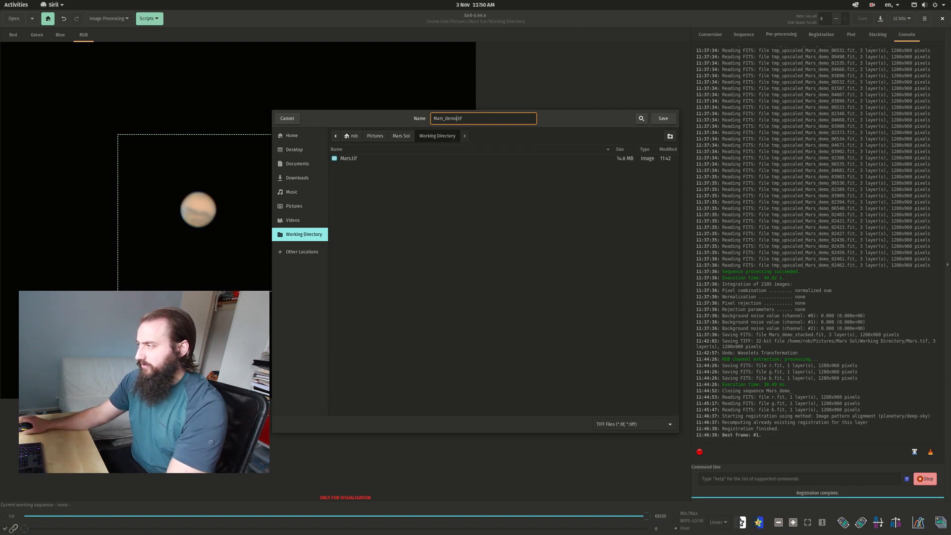
{"action": "left_click", "coordinate": [664, 119]}
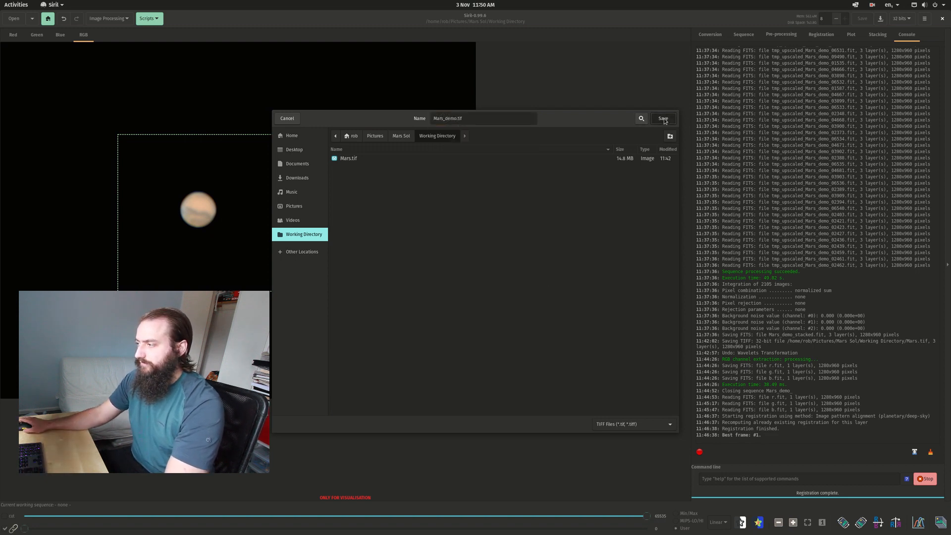
{"action": "left_click", "coordinate": [611, 342]}
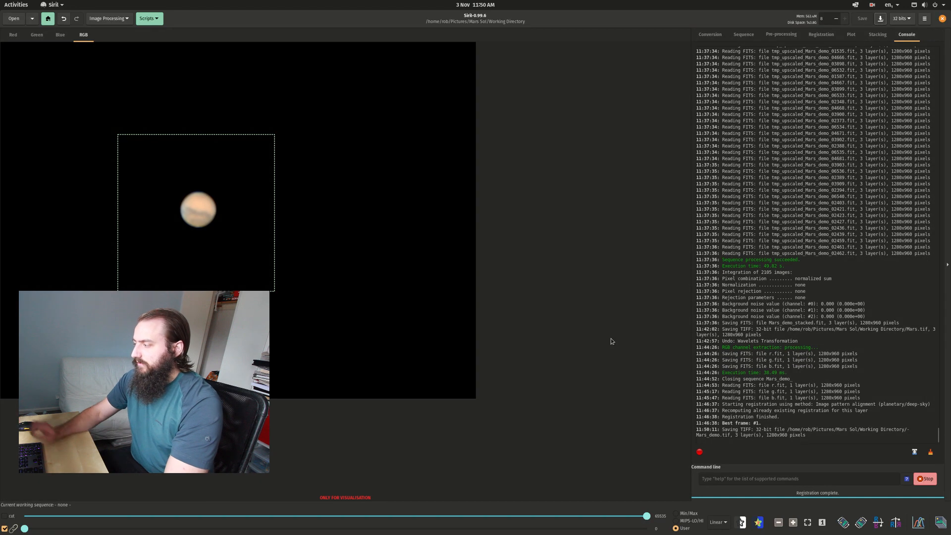